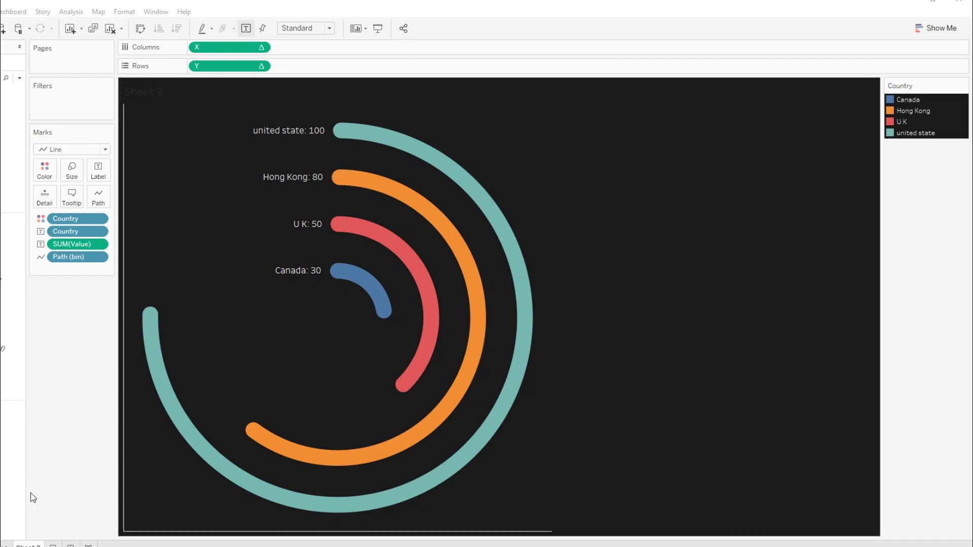
- Add a new worksheet beside the finished radial chart and open a new workbook
key(ctrl+m)
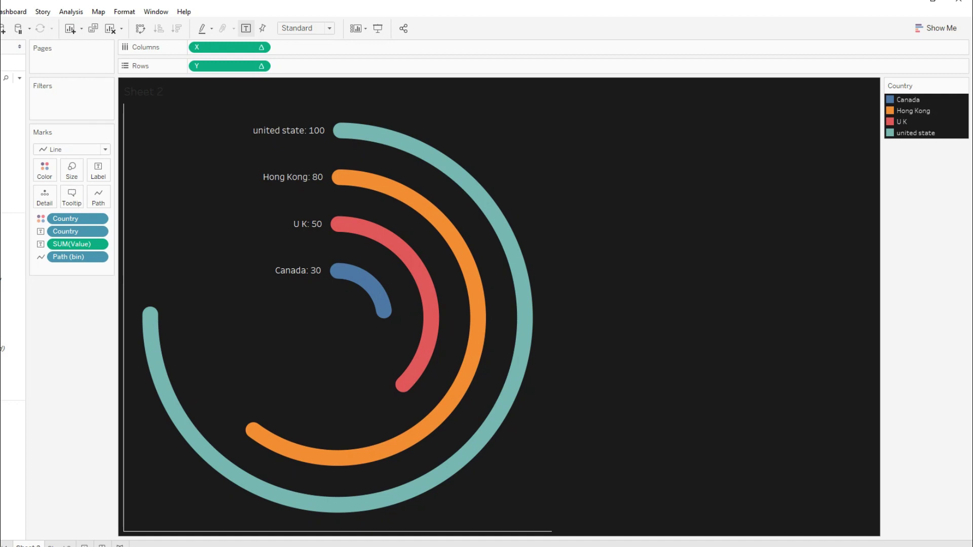
click(2, 11)
click(2, 11)
click(1, 12)
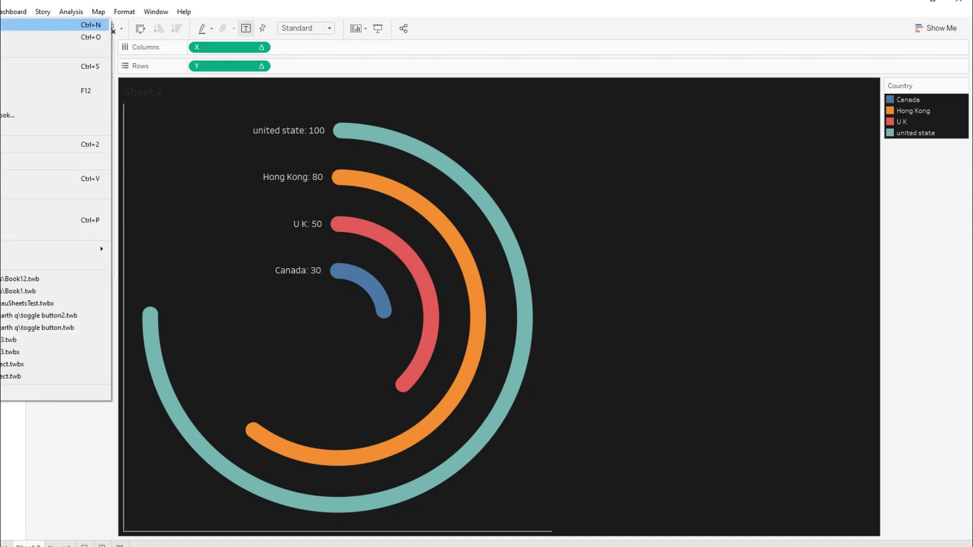
click(11, 32)
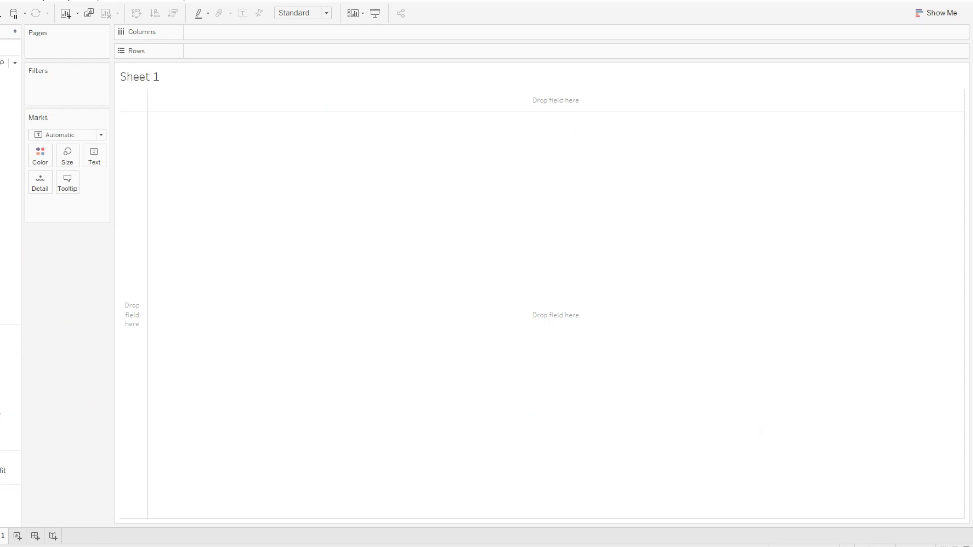
- Review the finished radial chart and the fields of the Sample - Superstore and Sheet1 (dummy) data sources
click(41, 525)
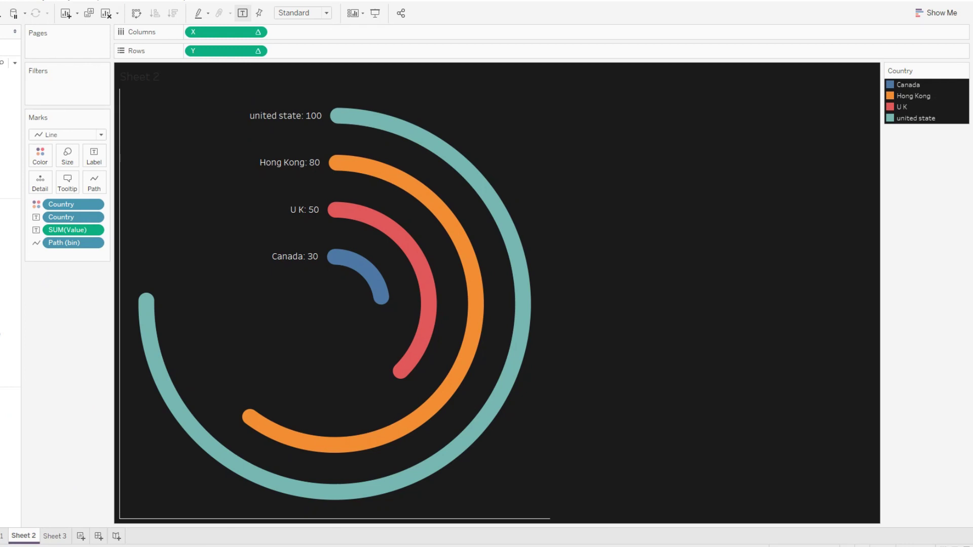
click(57, 546)
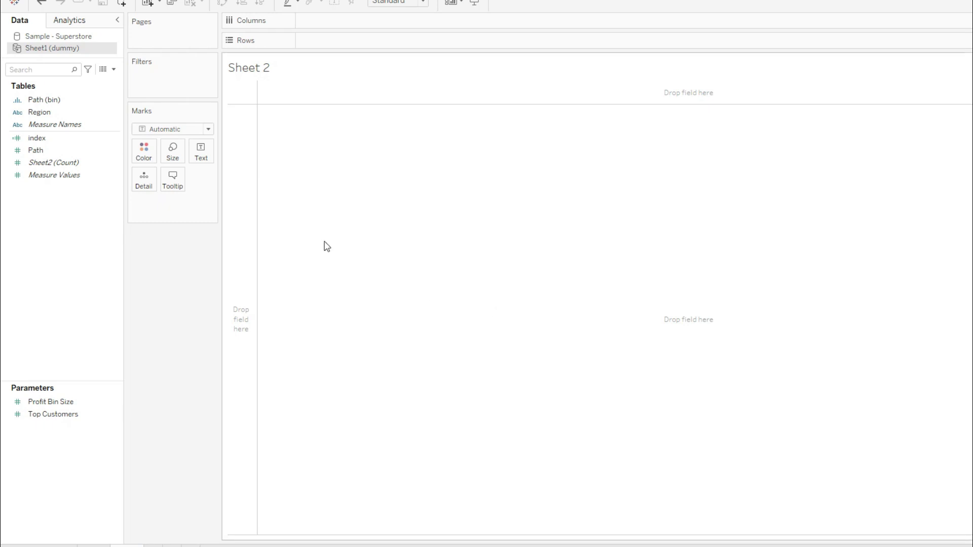
click(65, 112)
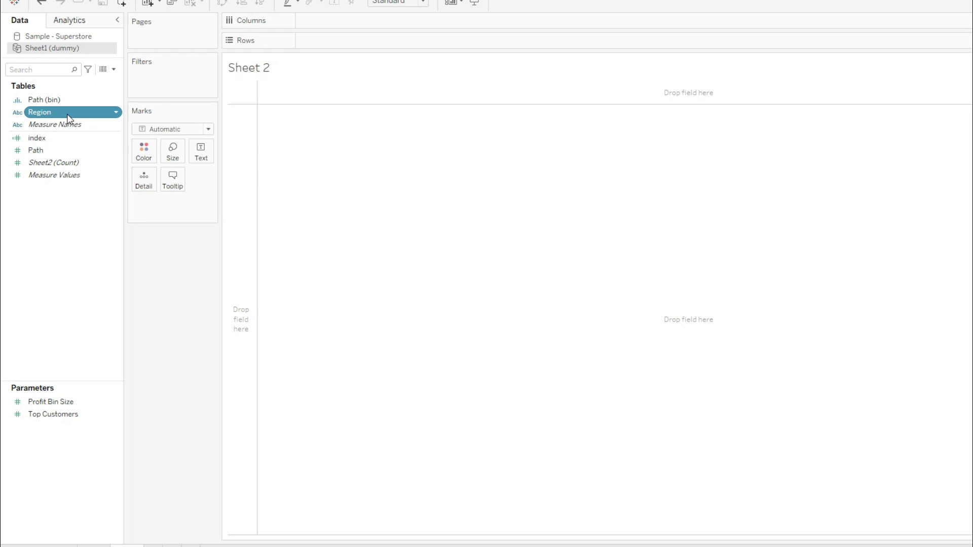
click(77, 40)
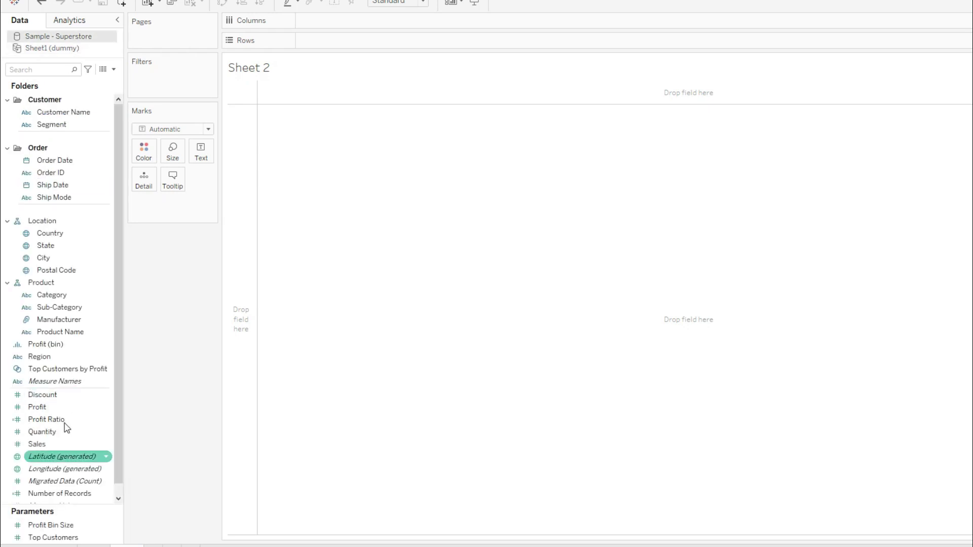
scroll(50, 423, down, 1)
click(48, 431)
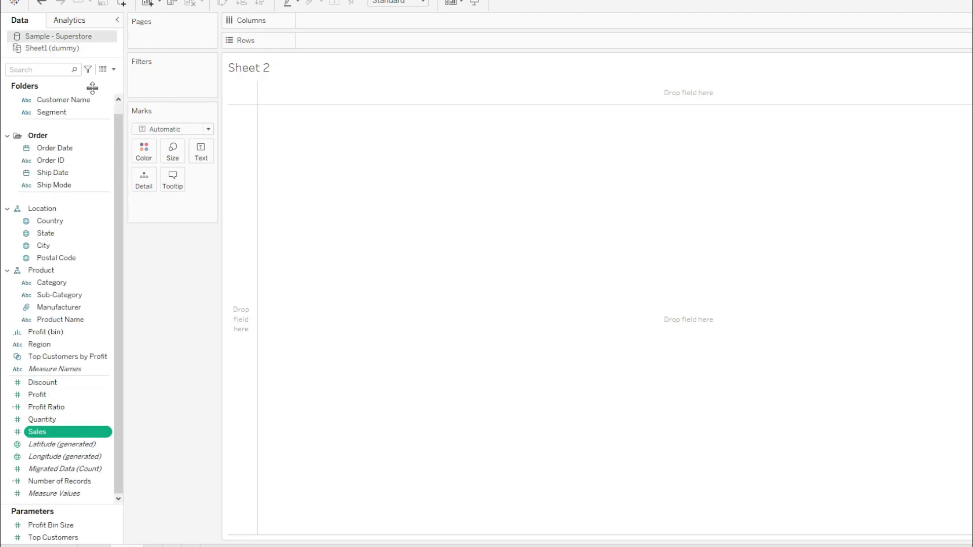
click(51, 50)
click(56, 113)
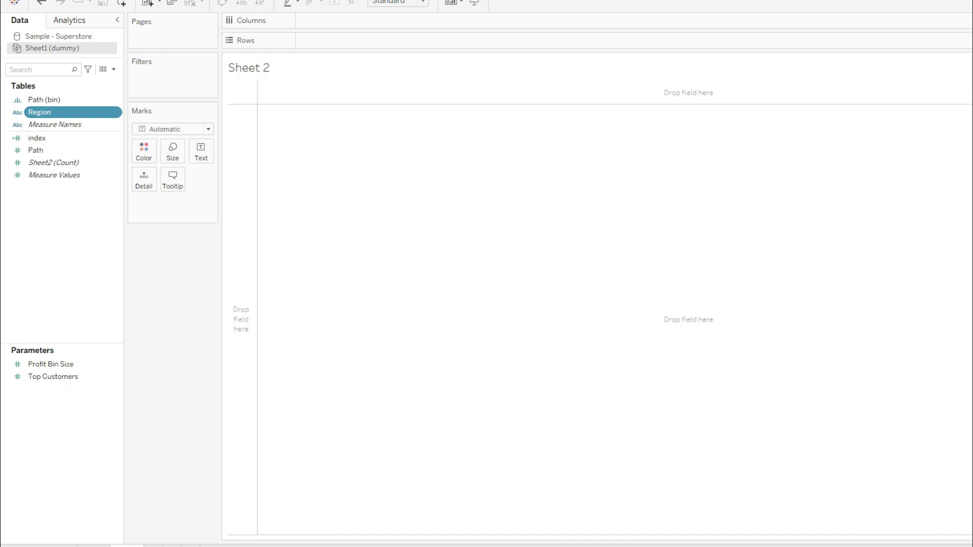
- Switch to Excel and examine the Region and Path columns of the dummy data sheet
key(alt+Tab)
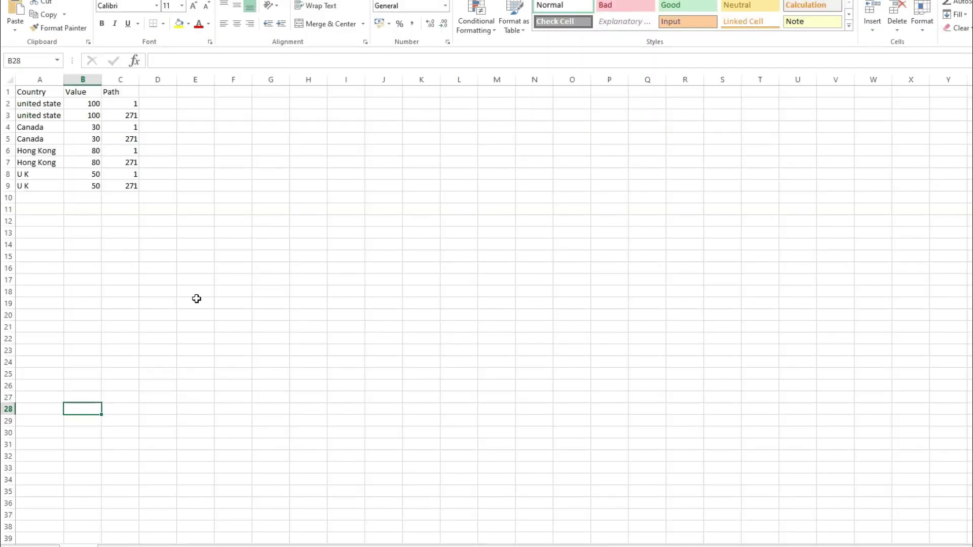
key(ctrl+Page_Down)
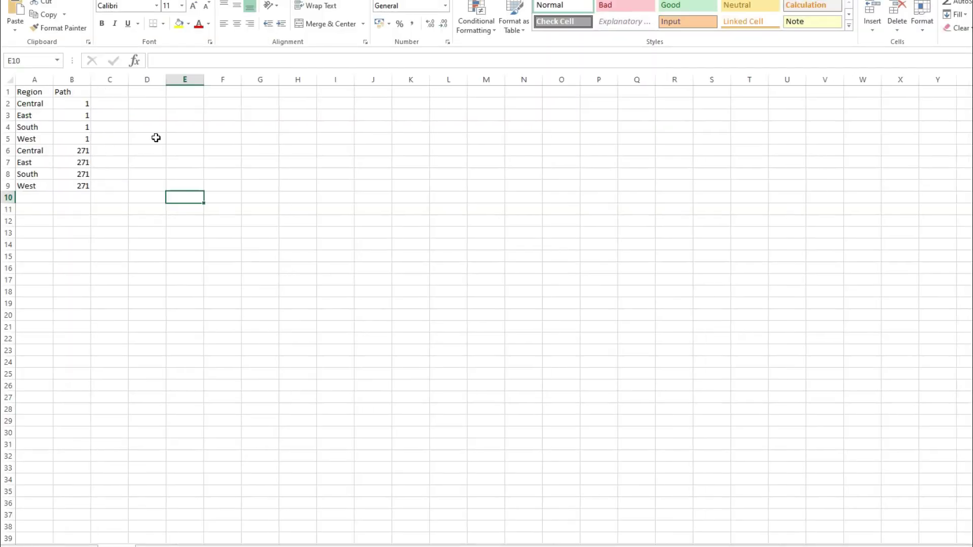
click(23, 93)
click(70, 79)
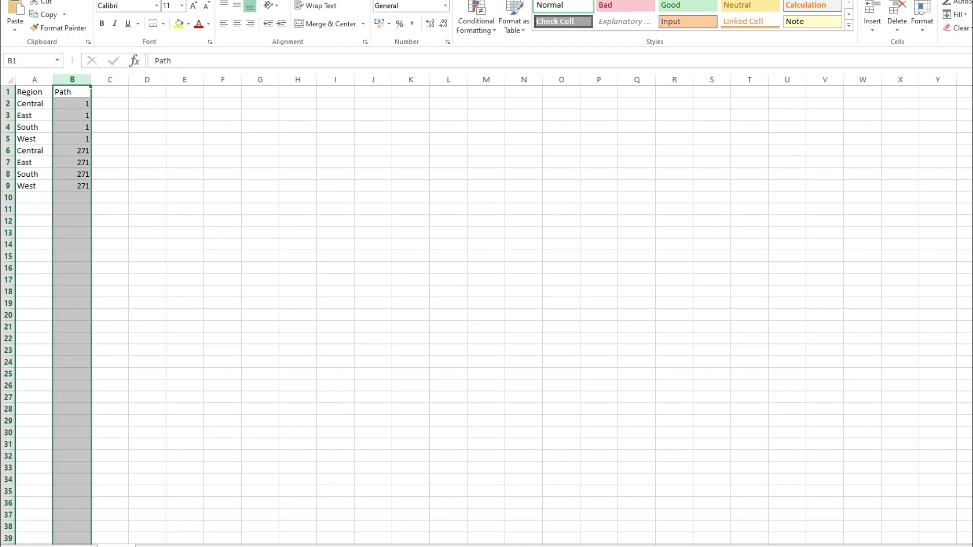
- Return to Tableau and check the bin size defined for the Path (bin) field
key(alt+Tab)
click(40, 151)
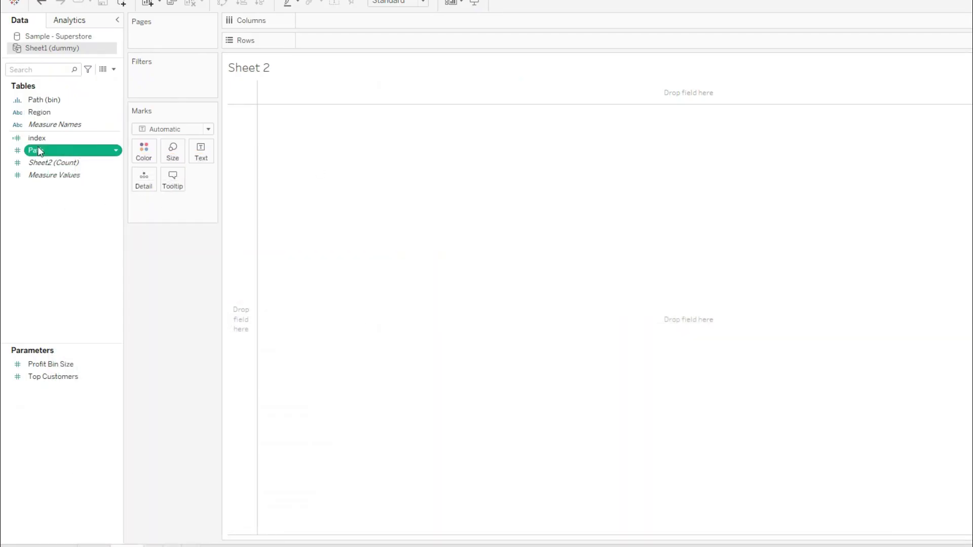
click(47, 98)
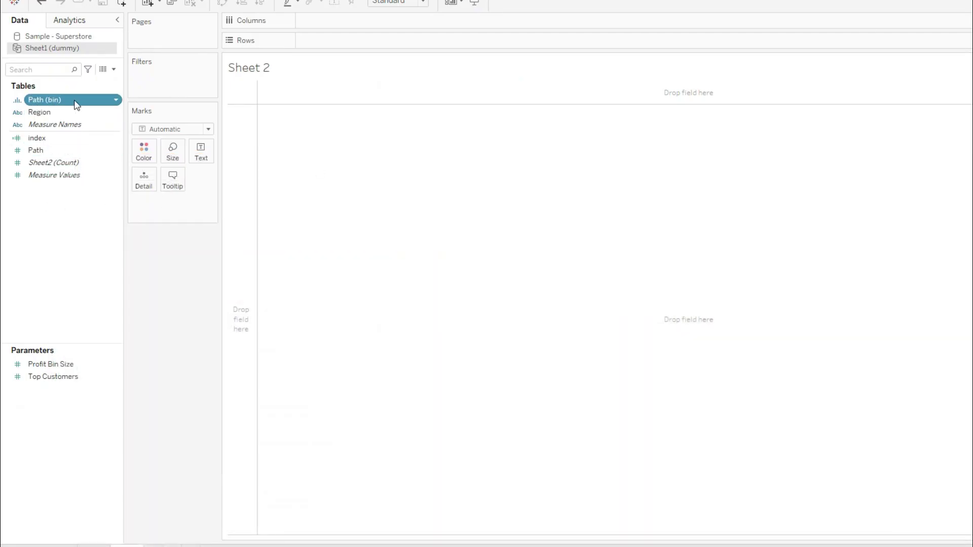
right_click(76, 105)
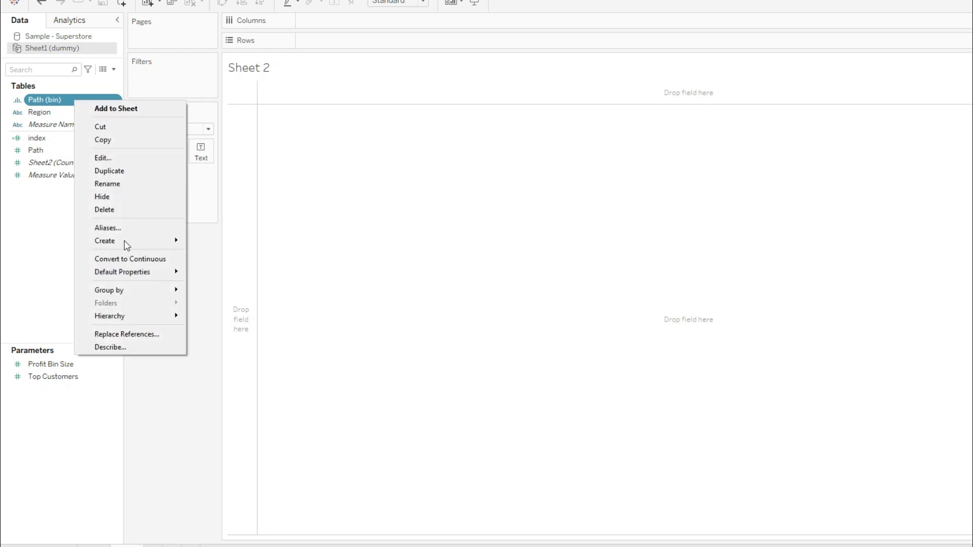
click(139, 157)
click(527, 250)
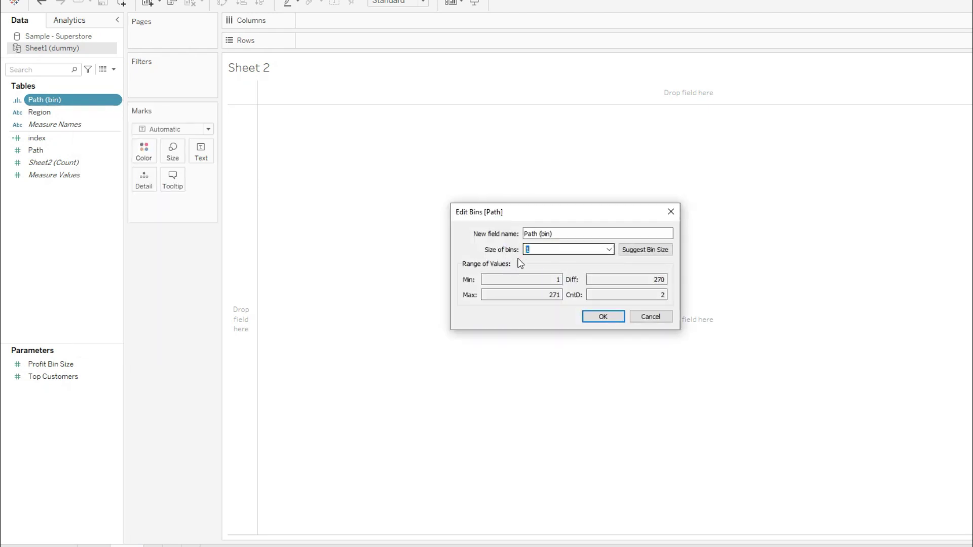
click(606, 318)
- Create a calculated field named X with the formula SIN(RADIANS([index]))
click(114, 69)
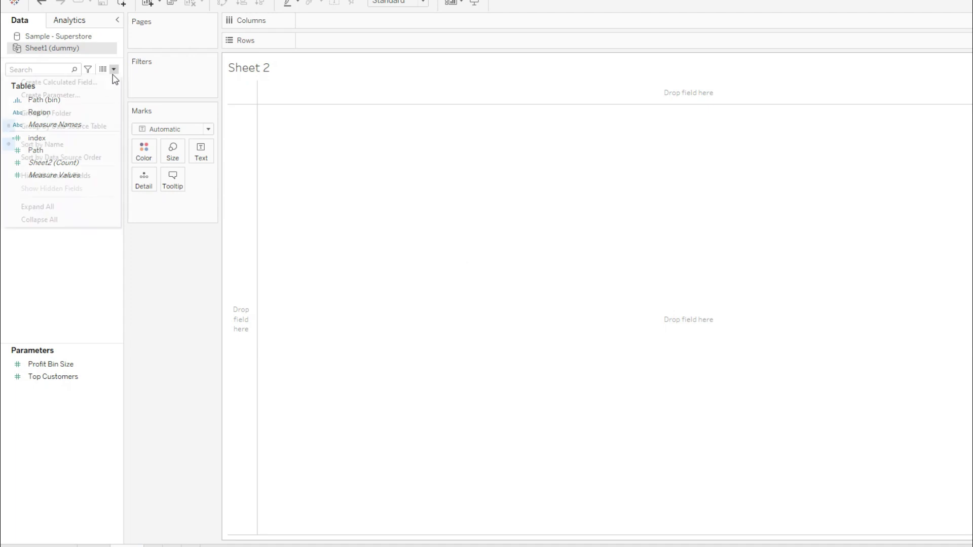
click(89, 86)
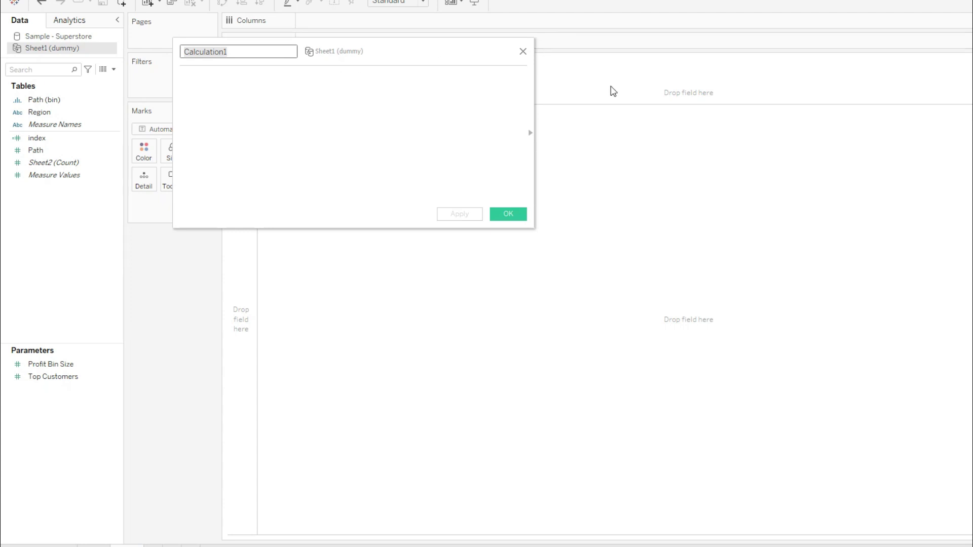
text(X)
click(233, 82)
text(sin)
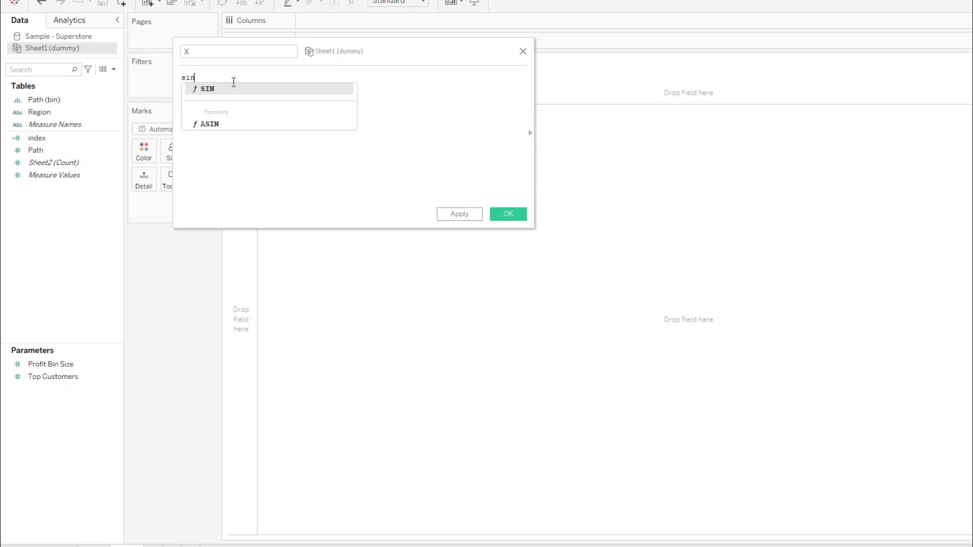
key(Return)
text(radia)
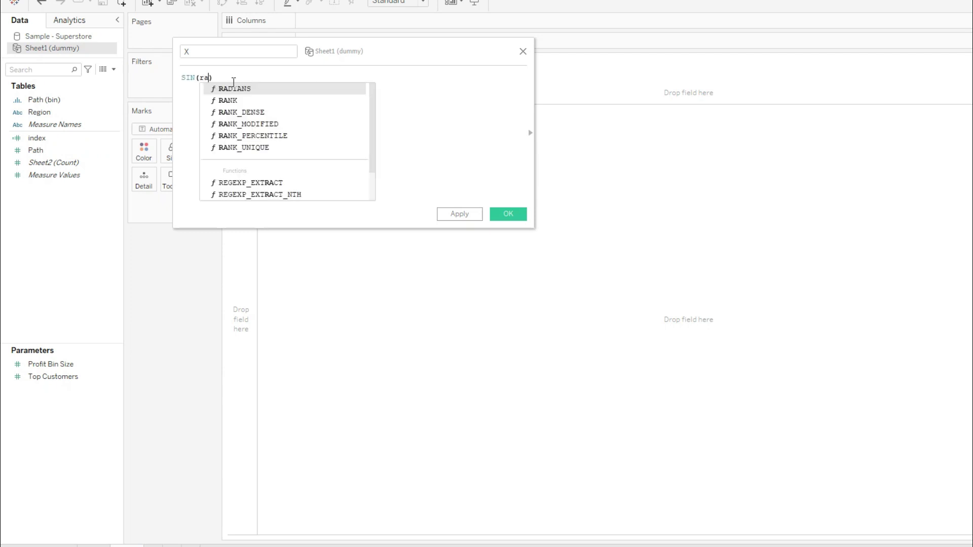
key(Return)
text(ind)
key(Return)
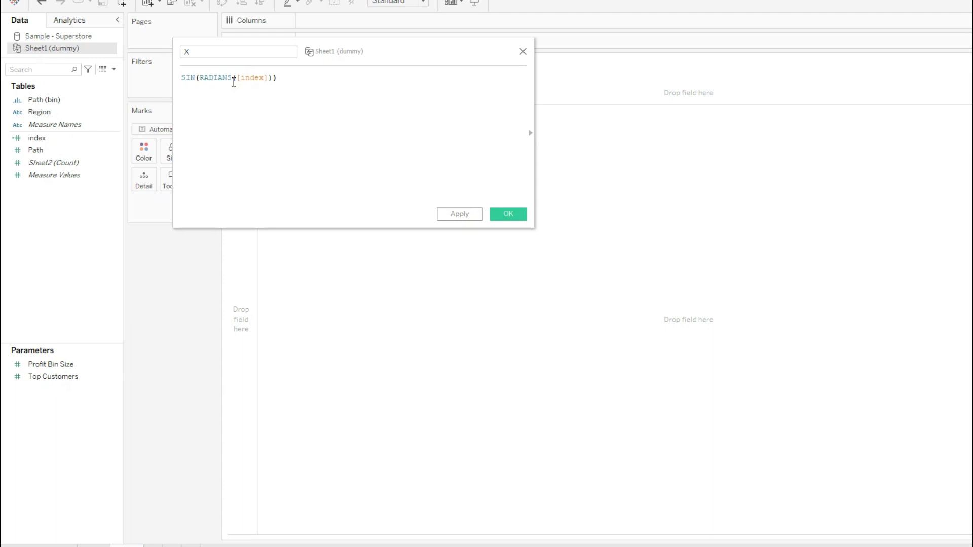
click(475, 218)
click(508, 215)
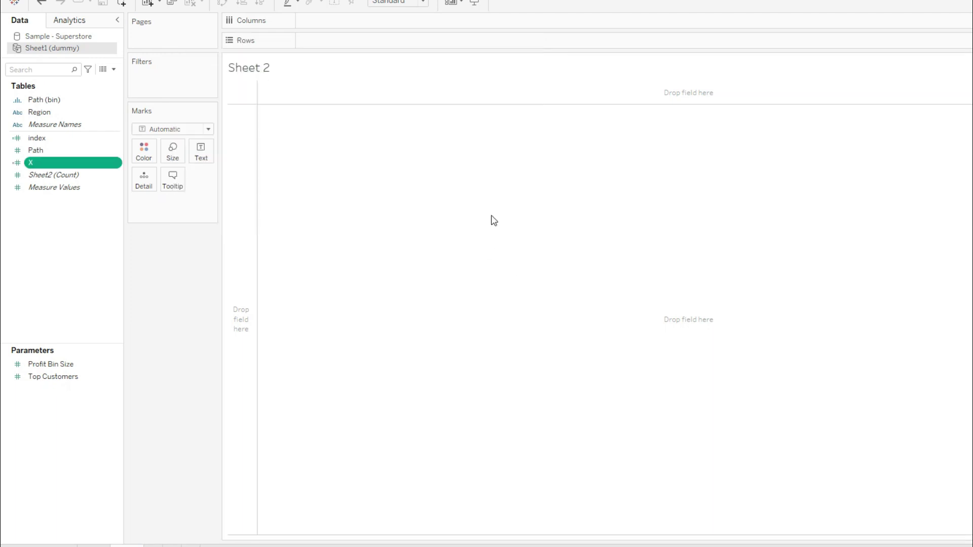
- Create a calculated field named Y with the formula COS(RADIANS([index]))
click(113, 69)
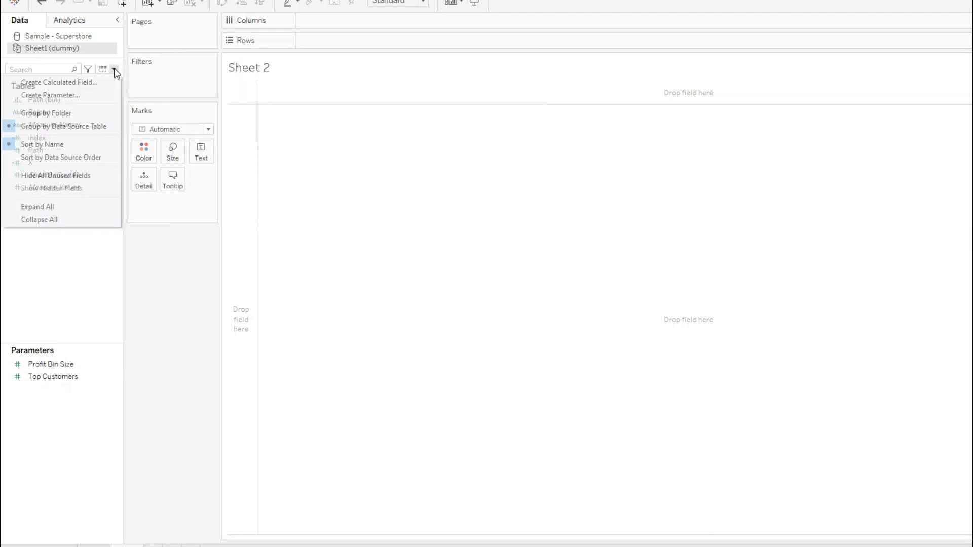
click(81, 83)
text(Y)
key(Tab)
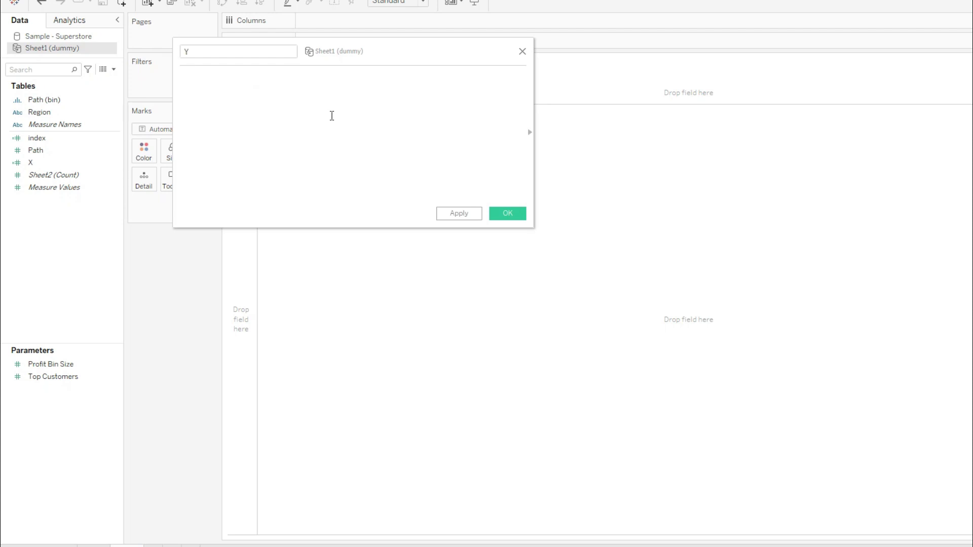
text(cos)
key(Return)
text(radians)
key(Return)
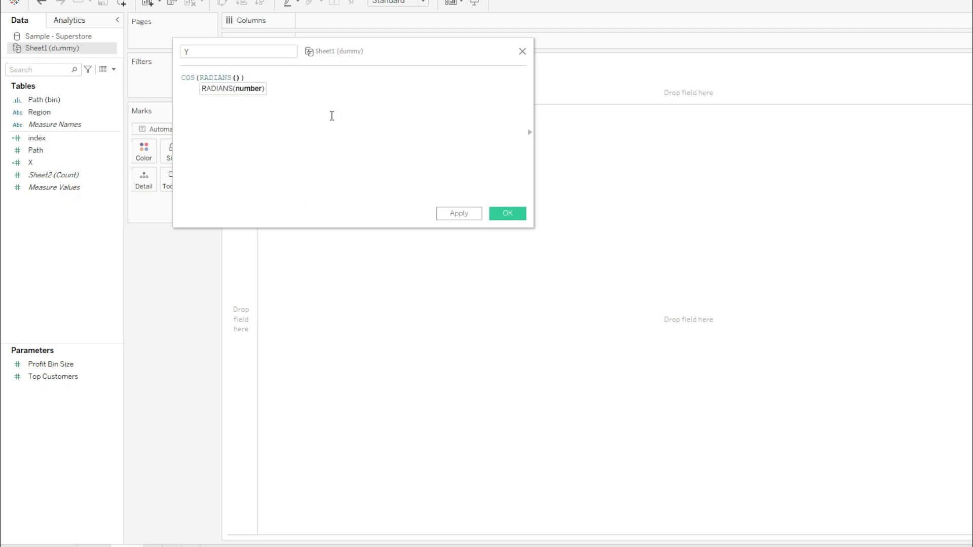
text(ind)
key(Return)
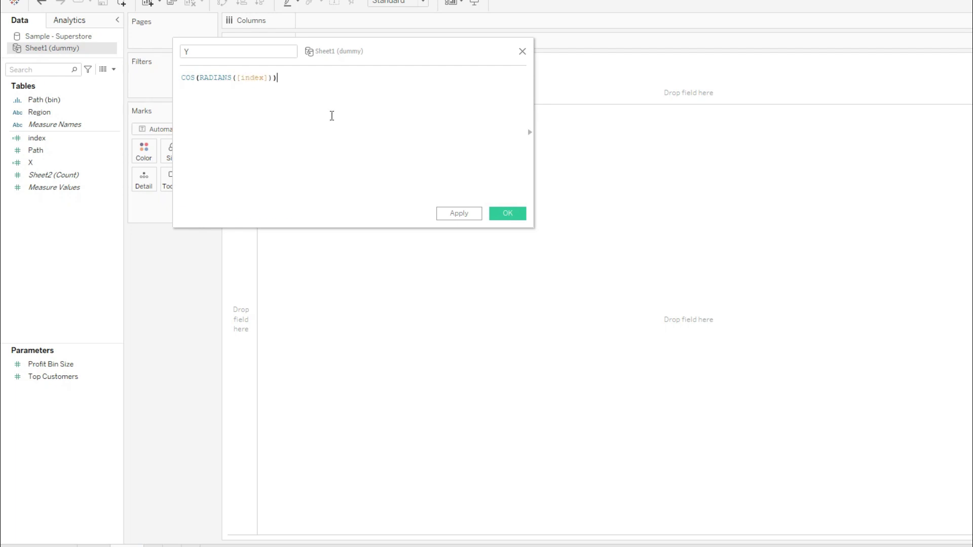
click(464, 214)
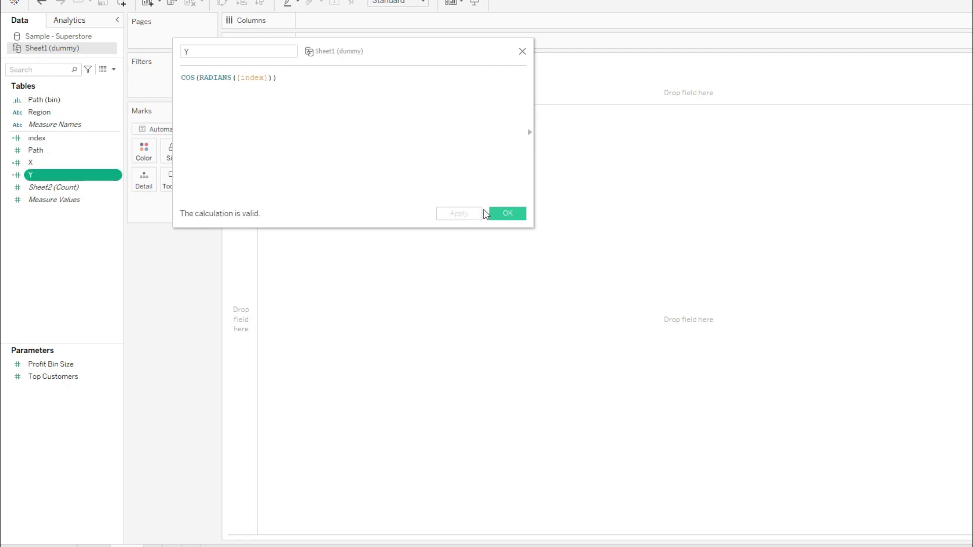
click(519, 216)
- Add Path (bin) to the marks as detail and place X on Columns and Y on Rows
click(66, 162)
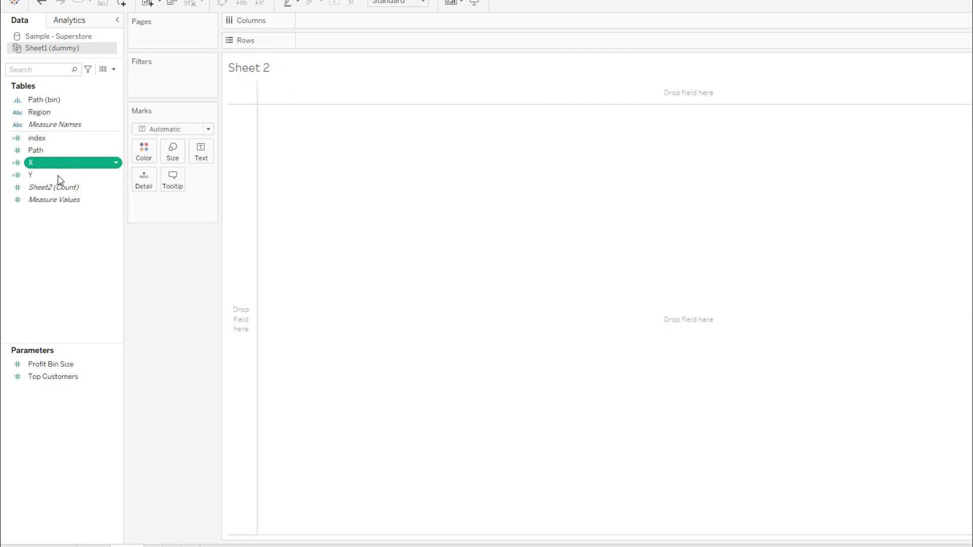
drag(41, 100, 146, 184)
drag(56, 162, 363, 25)
drag(31, 175, 341, 44)
- Set the X and Y table calculations to compute using Path (bin)
click(373, 21)
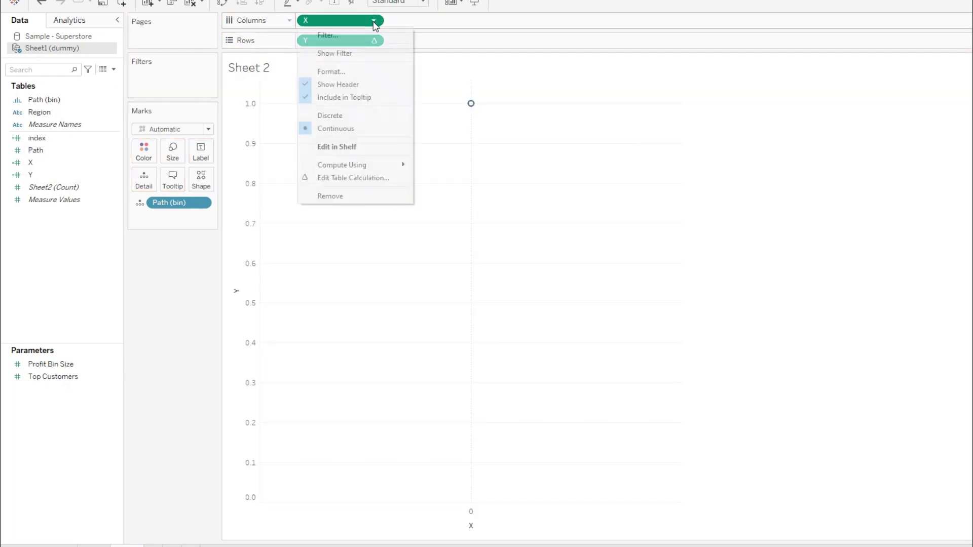
mouse_move(365, 167)
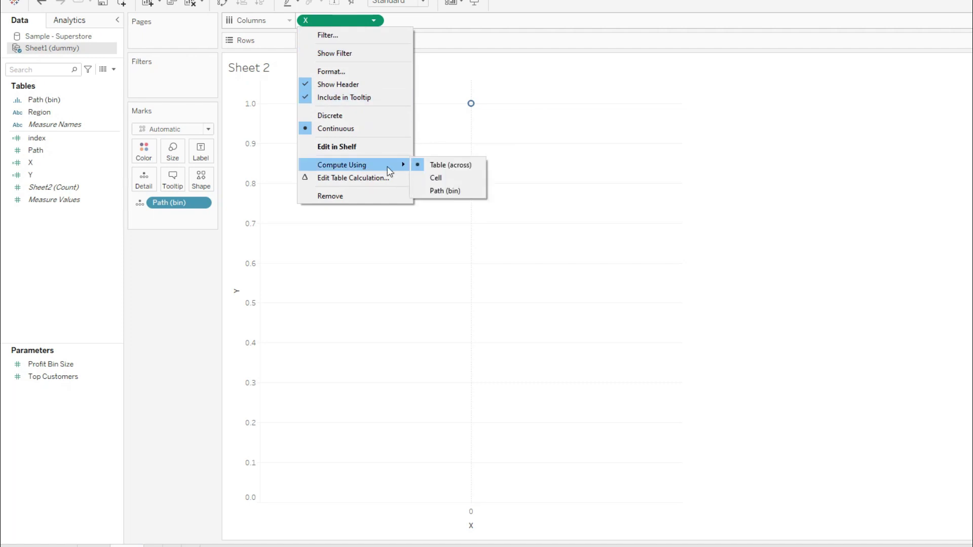
click(450, 192)
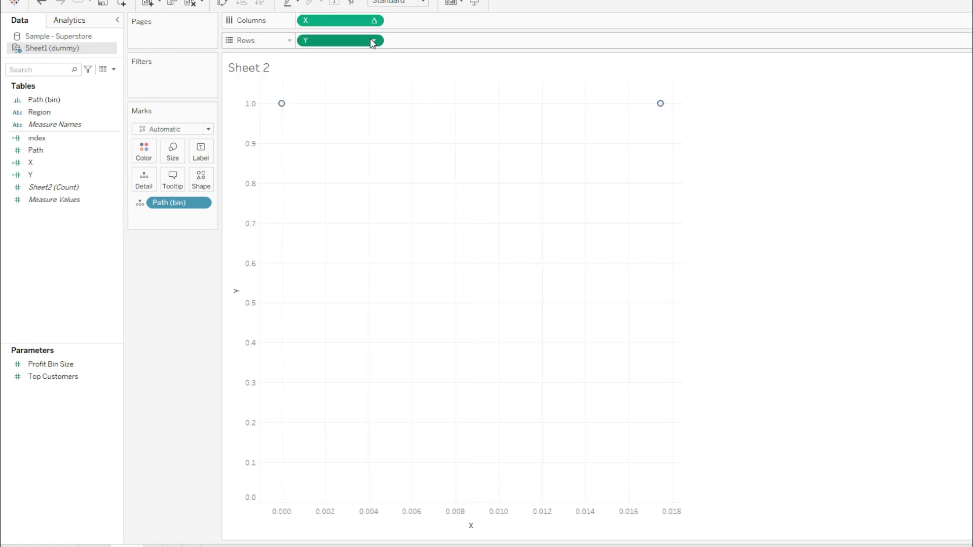
click(373, 40)
mouse_move(365, 185)
click(440, 211)
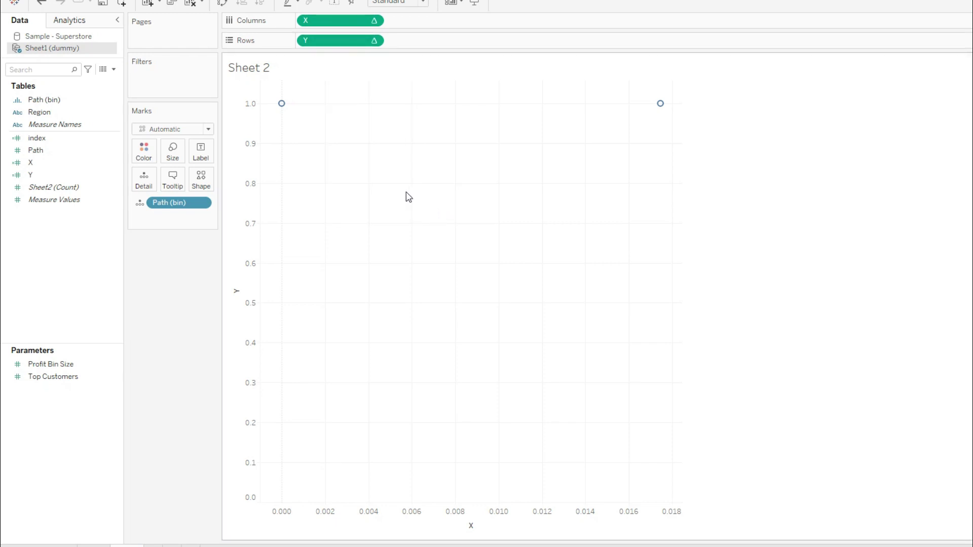
click(373, 40)
mouse_move(357, 186)
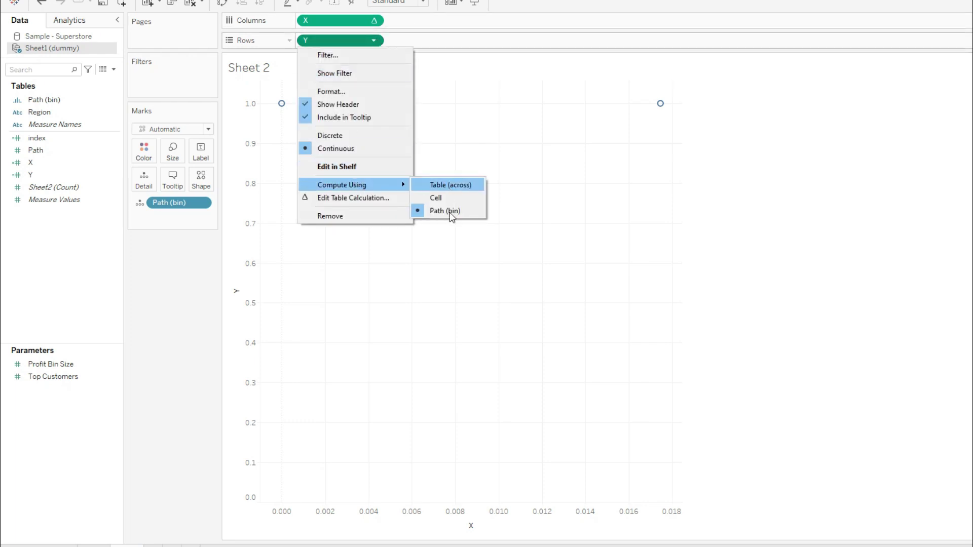
click(444, 211)
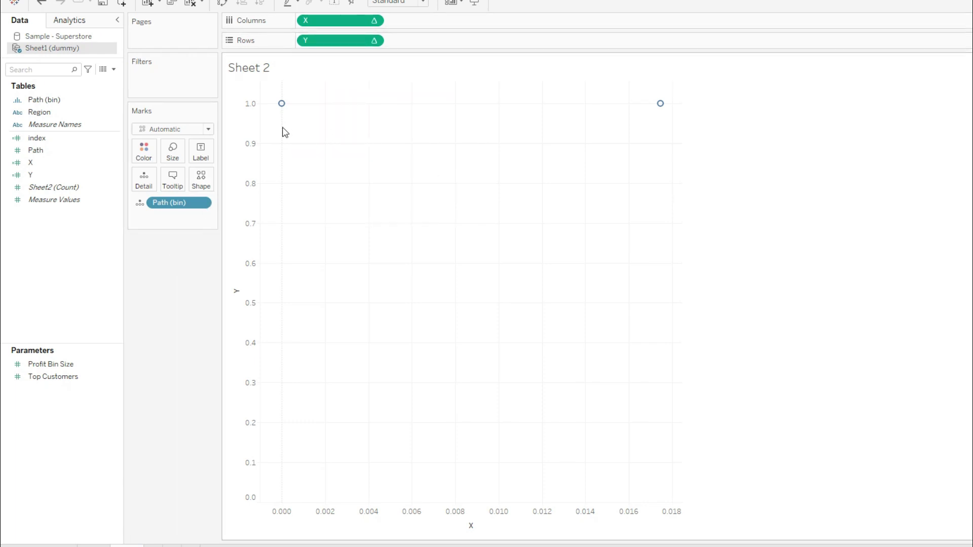
- Change the mark type to Circle and remove Y from Rows and X from Columns
click(186, 132)
click(171, 210)
drag(363, 41, 139, 330)
drag(326, 21, 178, 245)
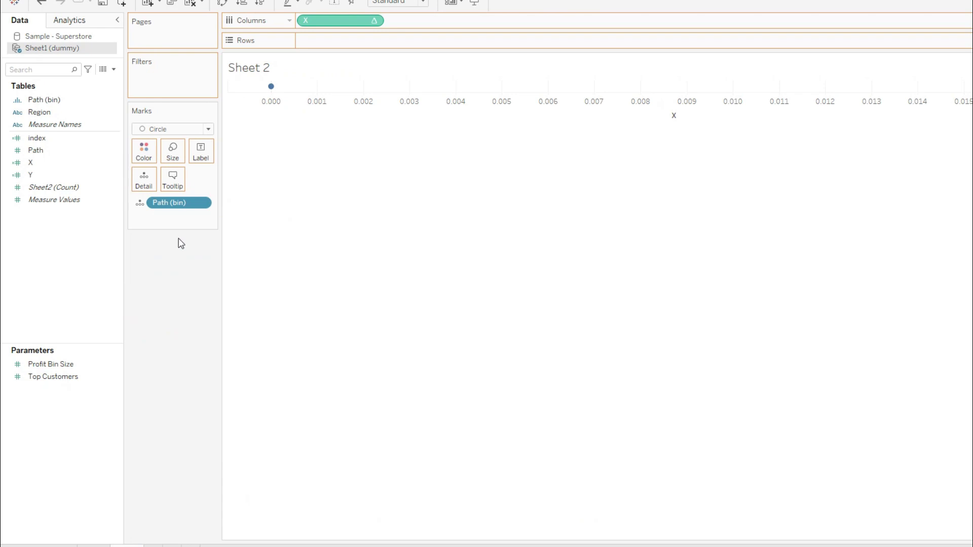
- Delete the Path (bin) field from the Sheet1 (dummy) data source
right_click(69, 98)
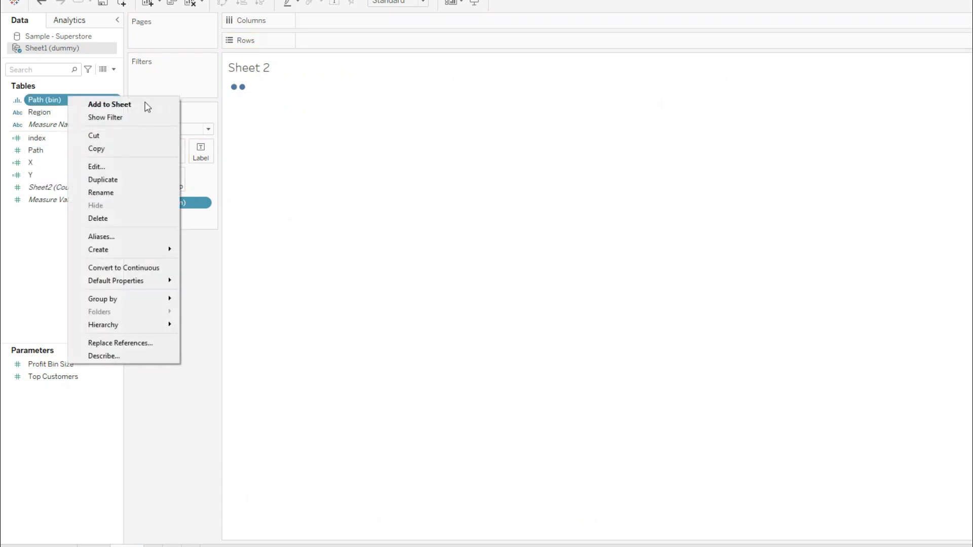
click(130, 220)
click(630, 312)
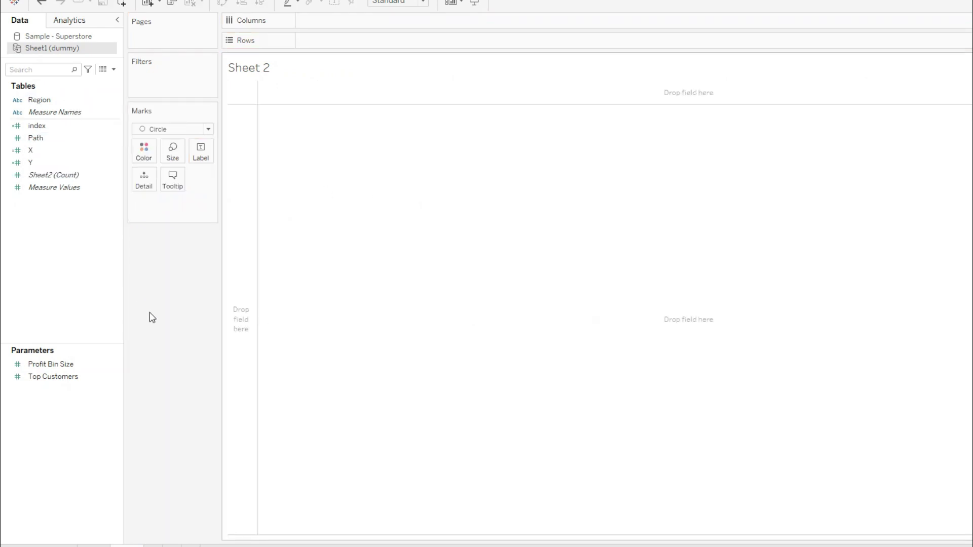
- Create bins from the Path field, named Path (bin), with a bin size of 1
click(113, 69)
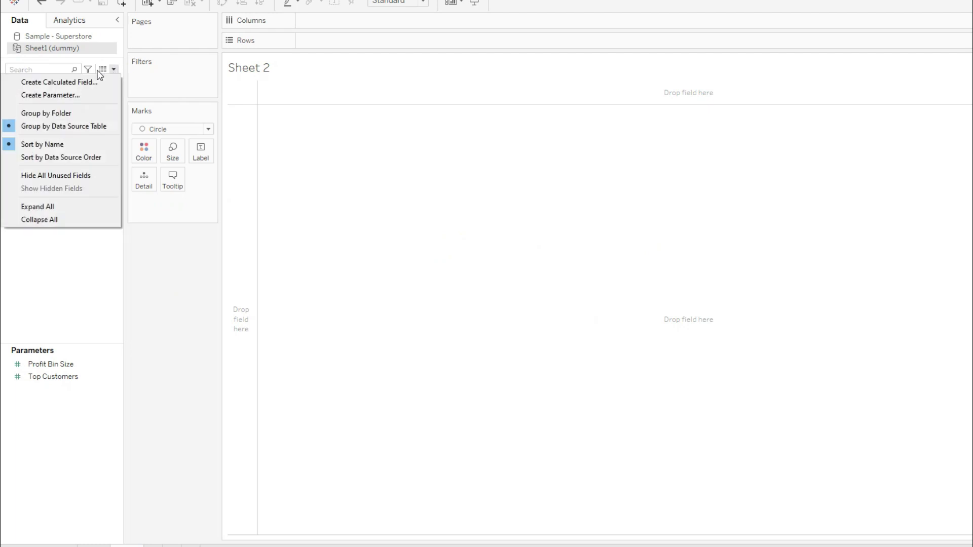
click(150, 306)
right_click(62, 141)
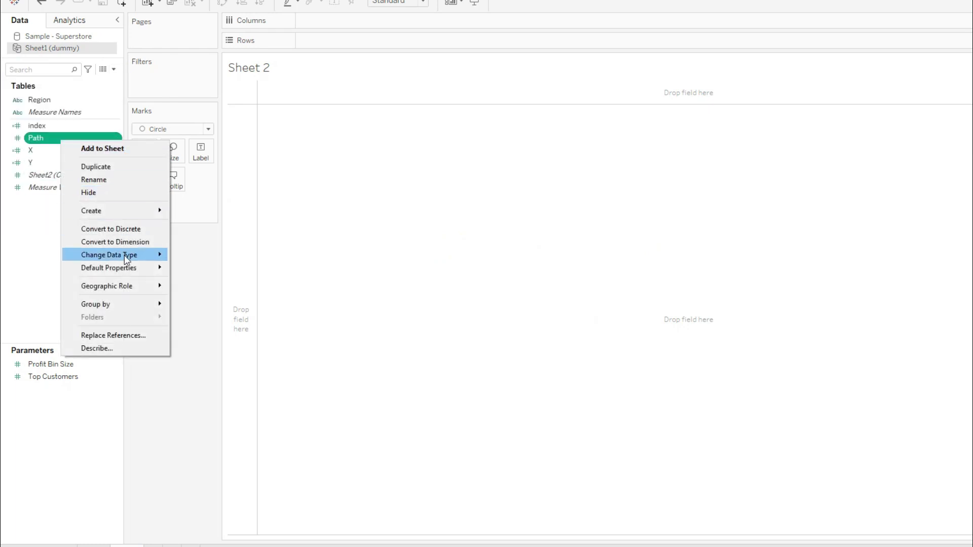
click(208, 236)
key(Tab)
text(1)
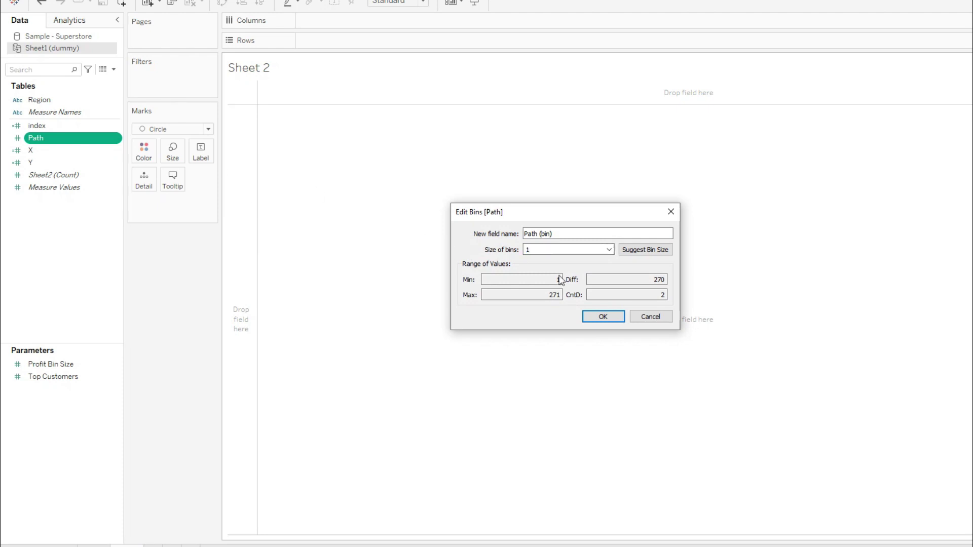
click(603, 317)
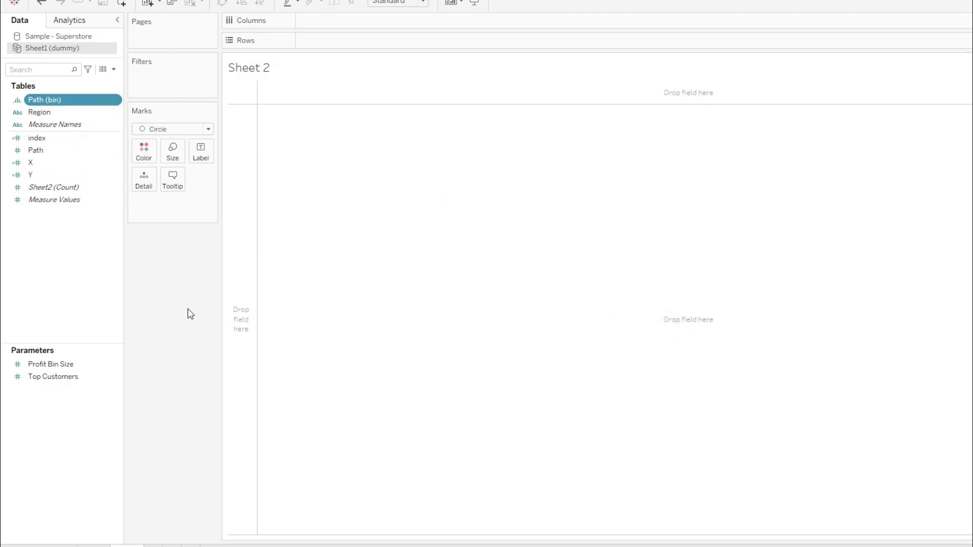
- Add Path (bin) to the marks as detail, with X on Columns and Y on Rows
drag(66, 101, 144, 190)
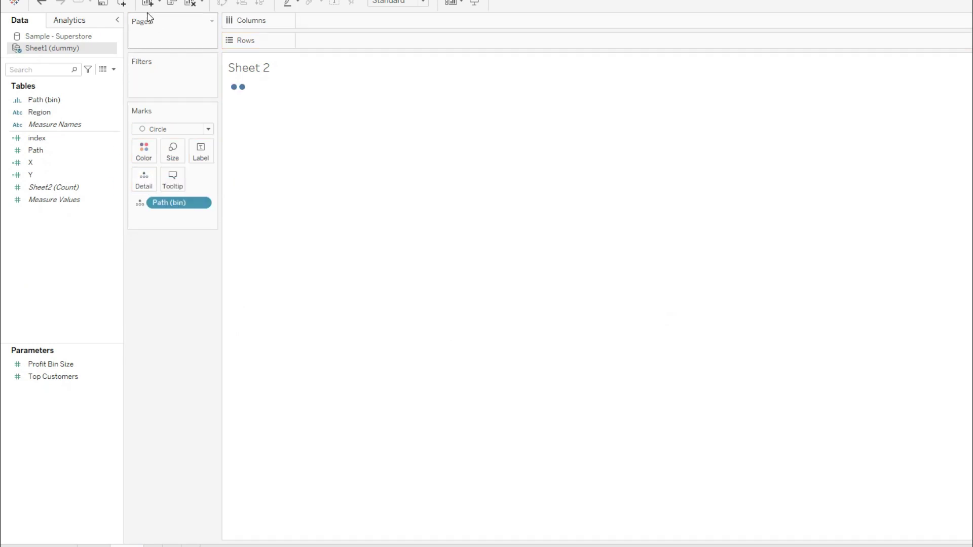
click(47, 168)
drag(49, 171, 358, 28)
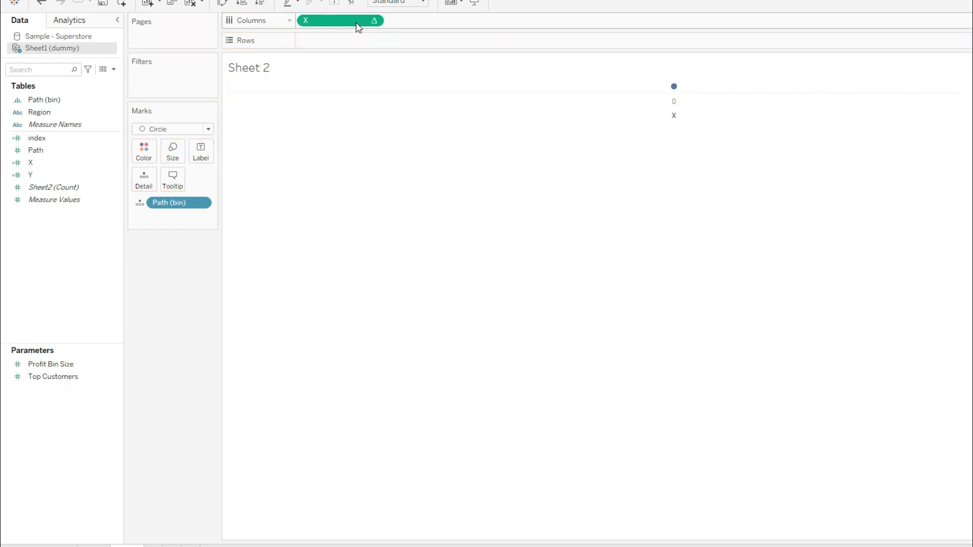
drag(30, 175, 331, 40)
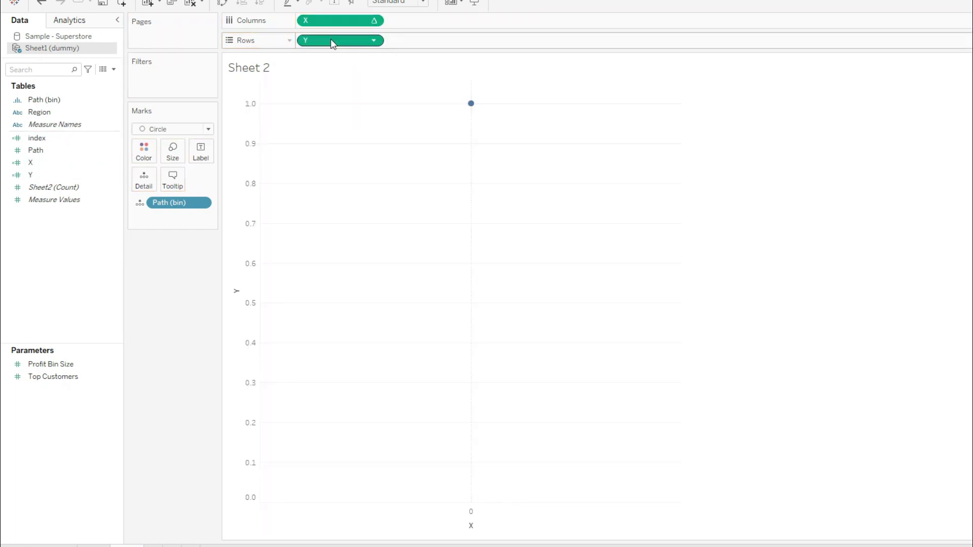
- Set both the X and Y table calculations to compute using Path (bin)
click(374, 41)
click(375, 23)
click(375, 23)
mouse_move(370, 166)
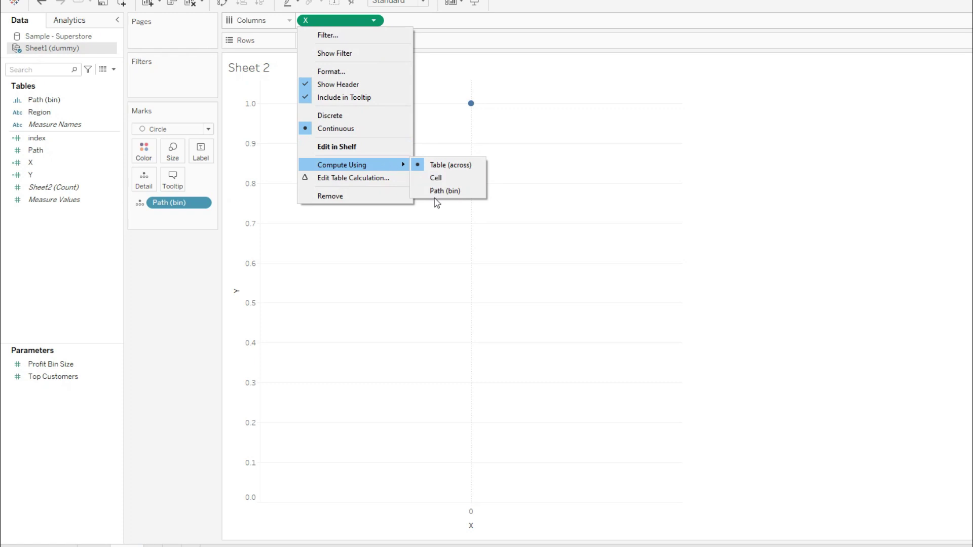
click(436, 193)
click(373, 41)
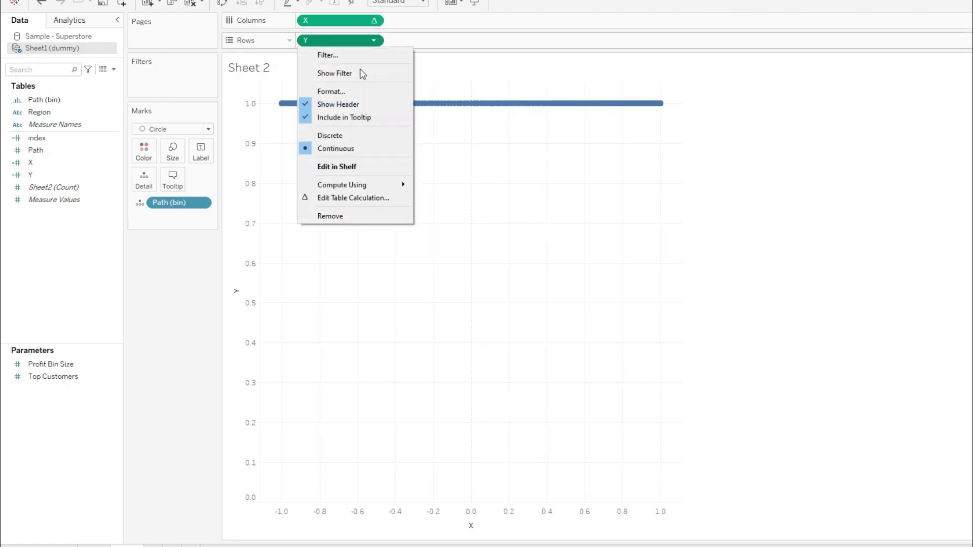
click(353, 198)
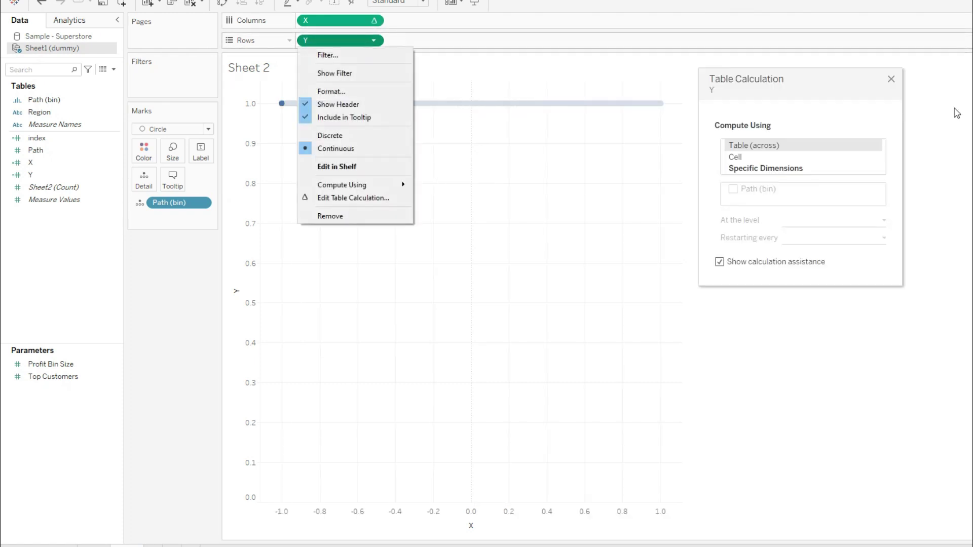
click(891, 78)
click(374, 42)
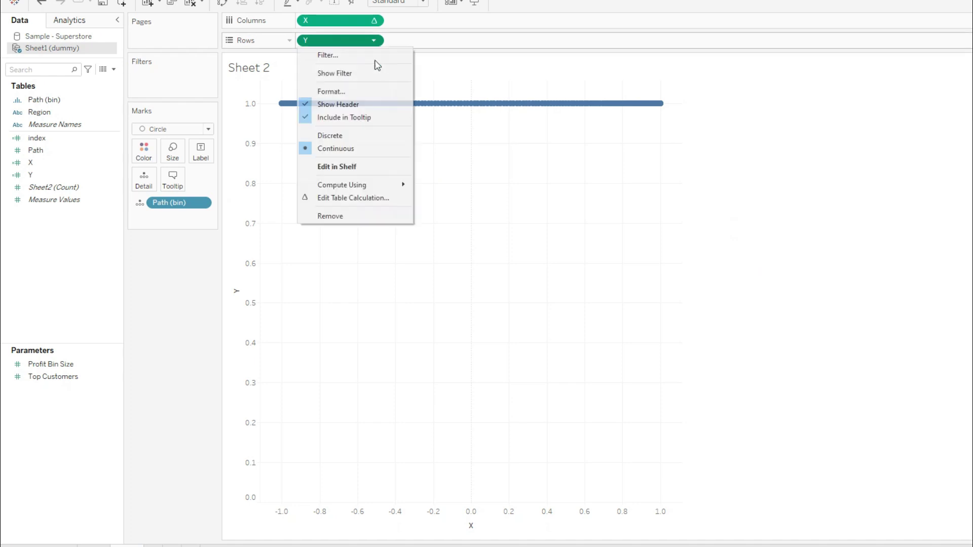
mouse_move(375, 185)
click(450, 211)
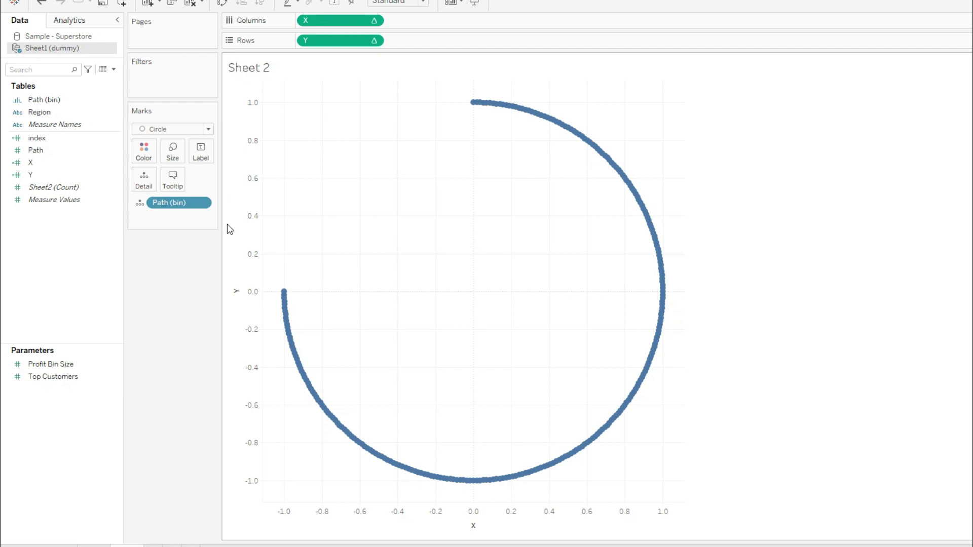
- Color the marks by the Region field
click(116, 161)
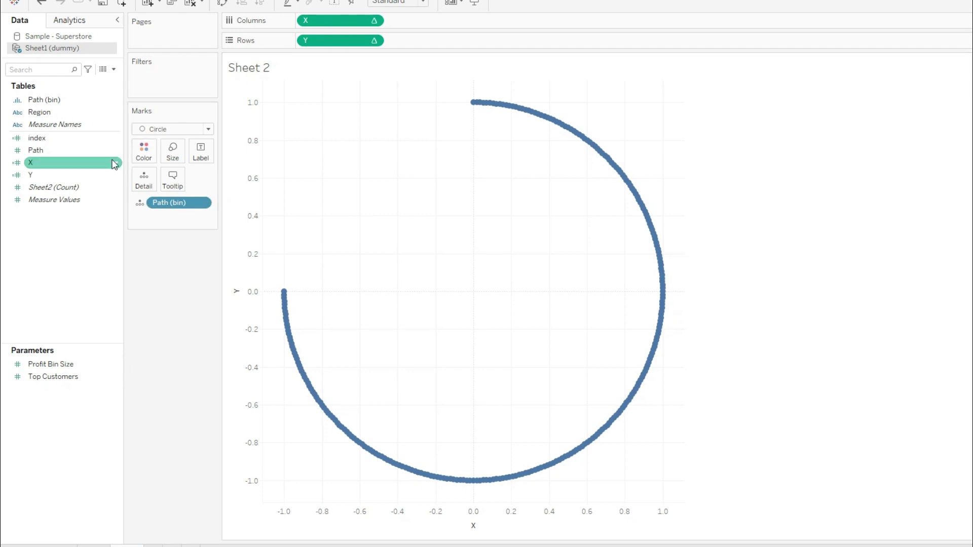
click(70, 113)
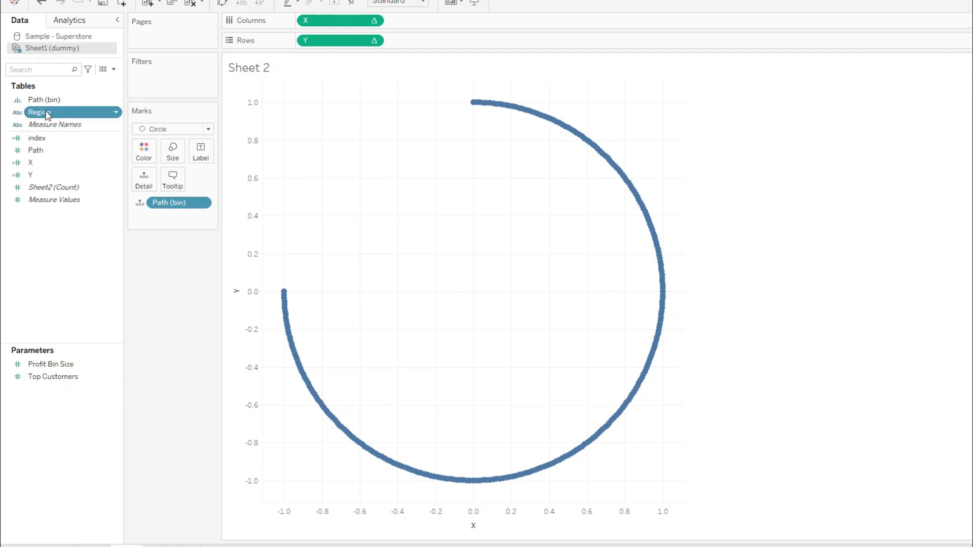
drag(39, 115, 144, 152)
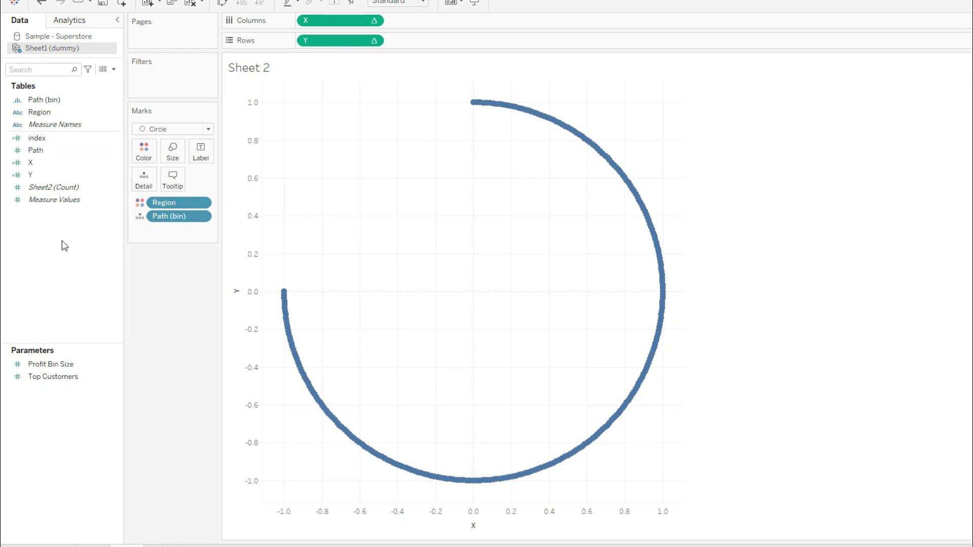
- Start a calculated field named tc max sales with a WINDOW_MAX formula that sums Sales from Sample - Superstore
click(114, 69)
click(71, 81)
text(tc max sales)
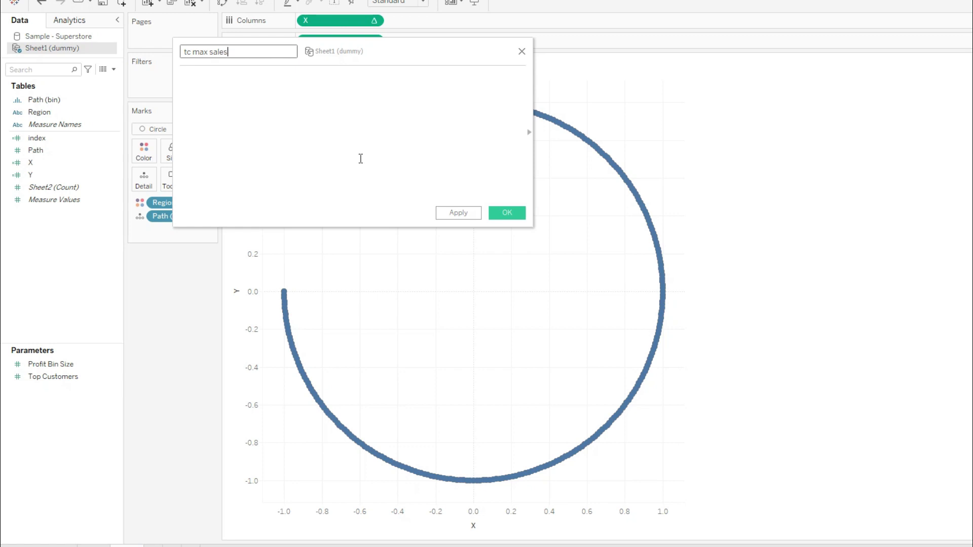
click(360, 159)
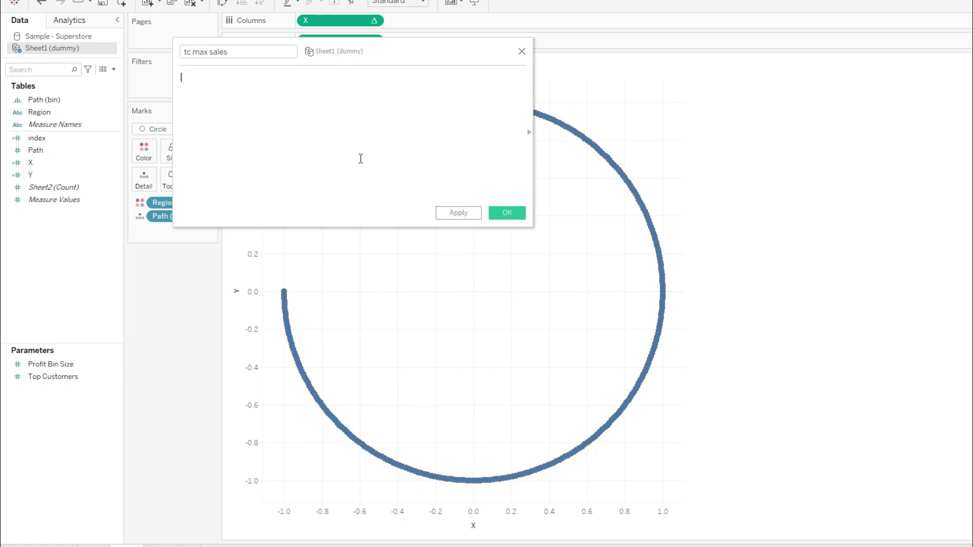
text(windo)
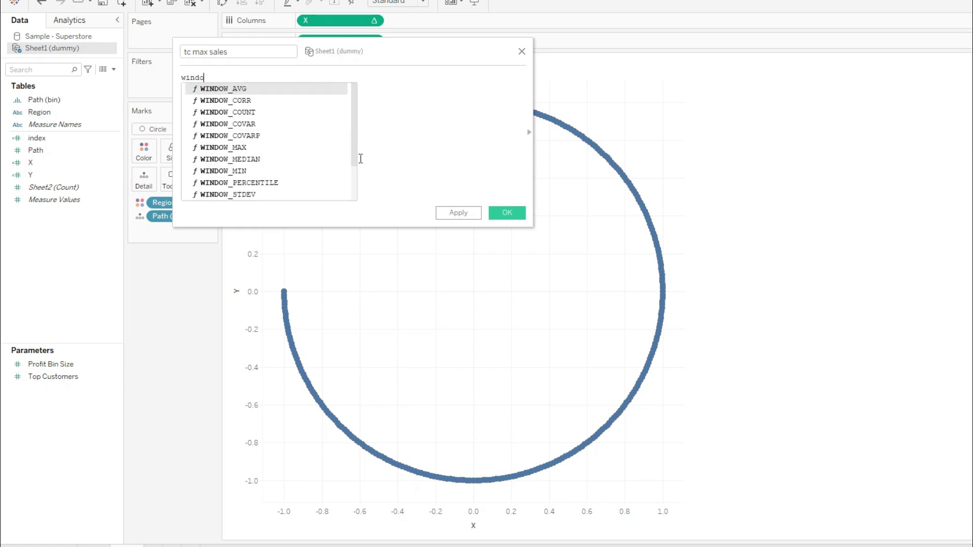
key(Down)
key(Down)
key(Down)
key(Down)
key(Down)
key(Down)
key(Down)
key(Down)
key(Down)
key(Up)
key(Up)
key(Up)
key(Up)
key(Return)
text(sum)
key(Return)
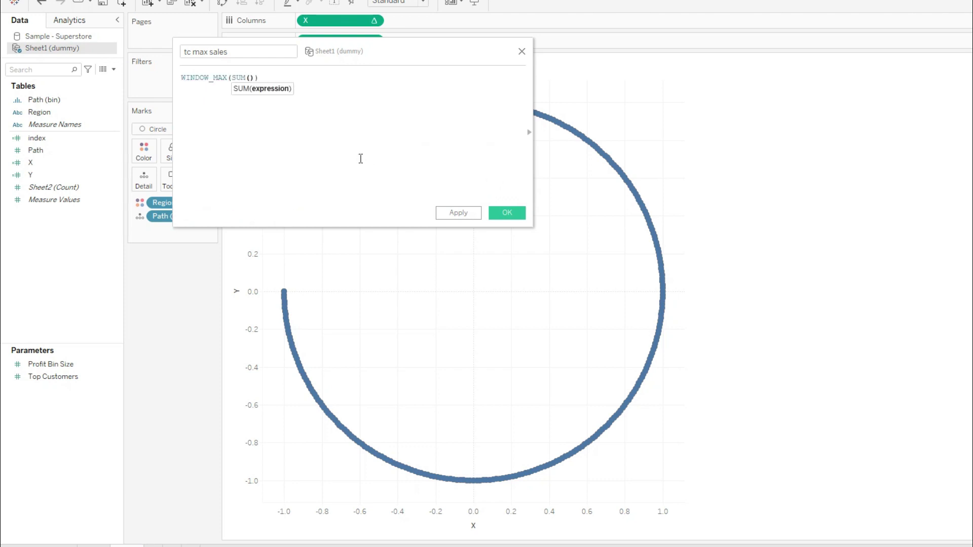
text(sum)
key(Return)
text(sal)
key(Return)
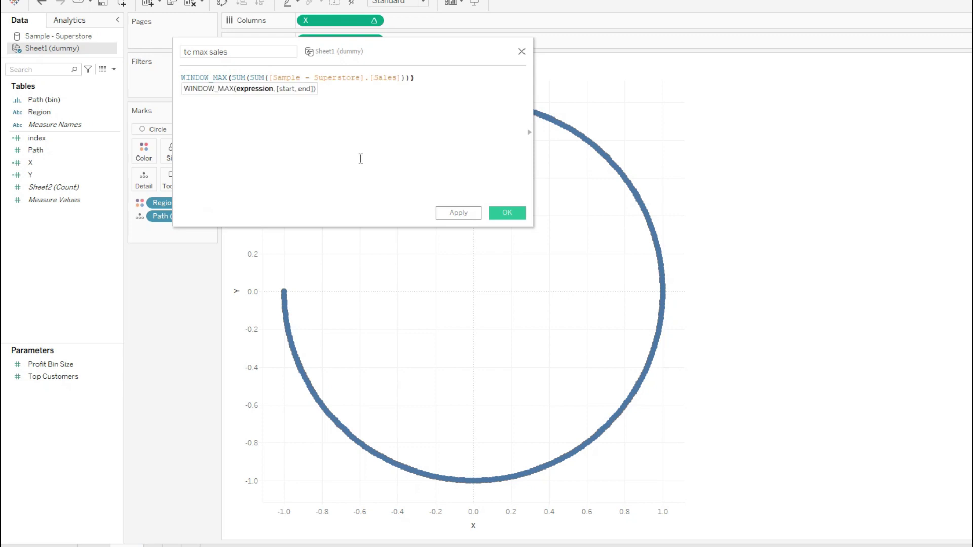
- Remove the duplicate SUM and surplus parentheses so the formula reads WINDOW_MAX(SUM([Sample - Superstore].[Sales]))
key(Left)
key(Left)
key(Left)
key(Left)
key(Left)
key(Left)
key(Left)
key(Left)
key(Left)
key(Left)
key(Left)
key(Left)
key(Left)
key(Left)
key(Left)
key(Left)
key(Left)
key(Left)
key(Left)
key(Left)
key(BackSpace)
key(BackSpace)
key(BackSpace)
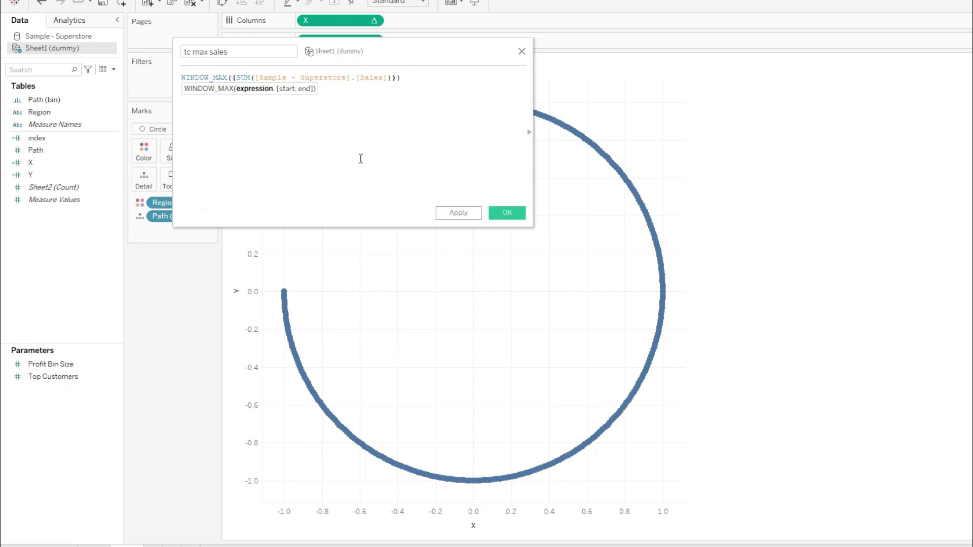
key(BackSpace)
click(429, 76)
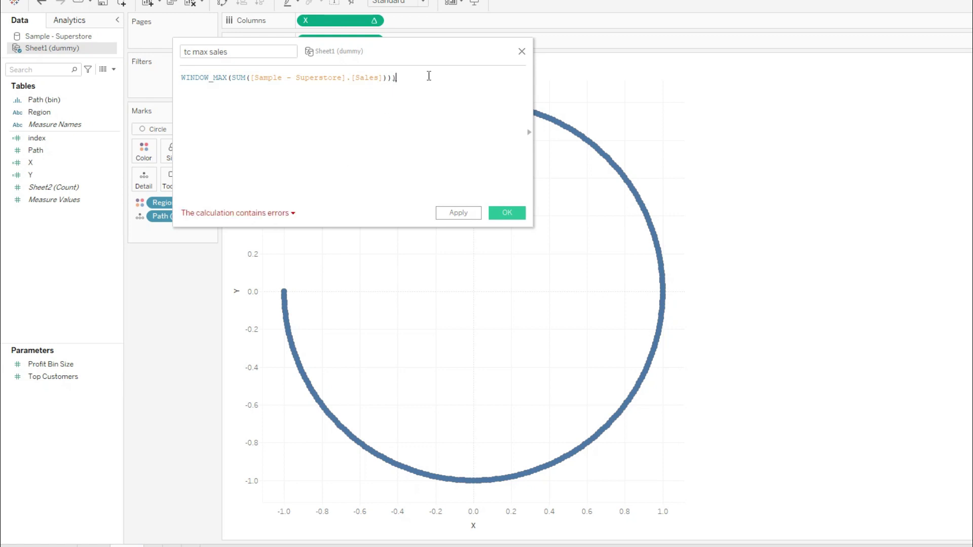
key(BackSpace)
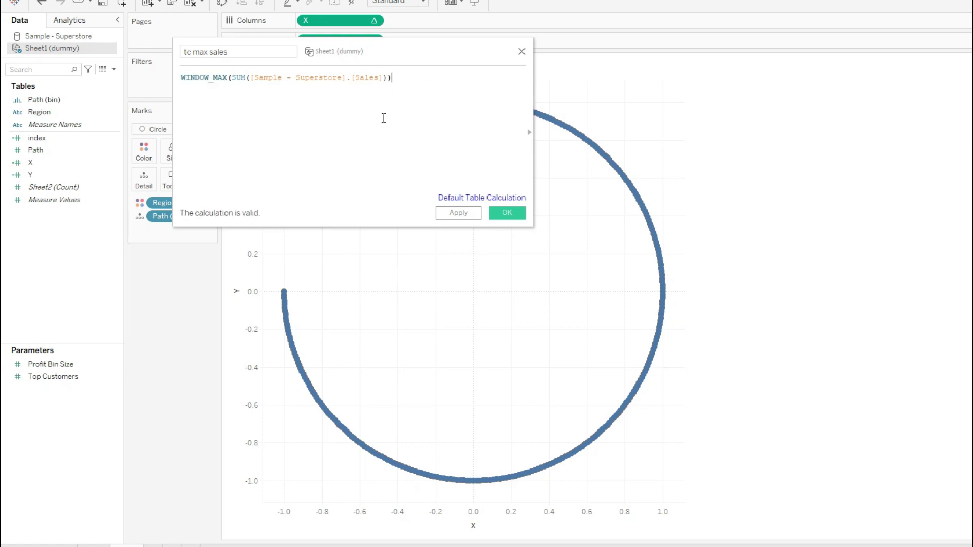
- Copy the whole tc max sales formula and save the calculated field
drag(396, 77, 158, 75)
key(ctrl+c)
click(312, 133)
click(460, 213)
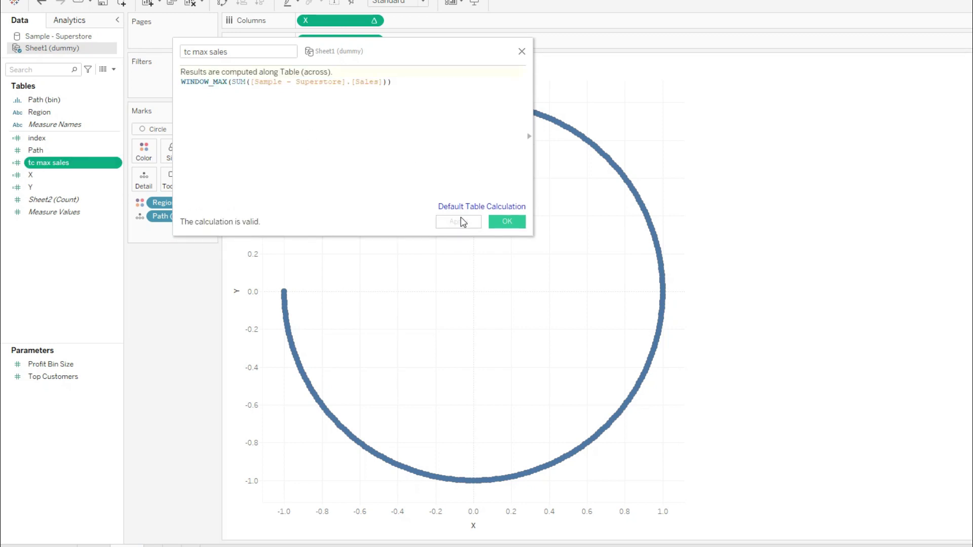
click(504, 221)
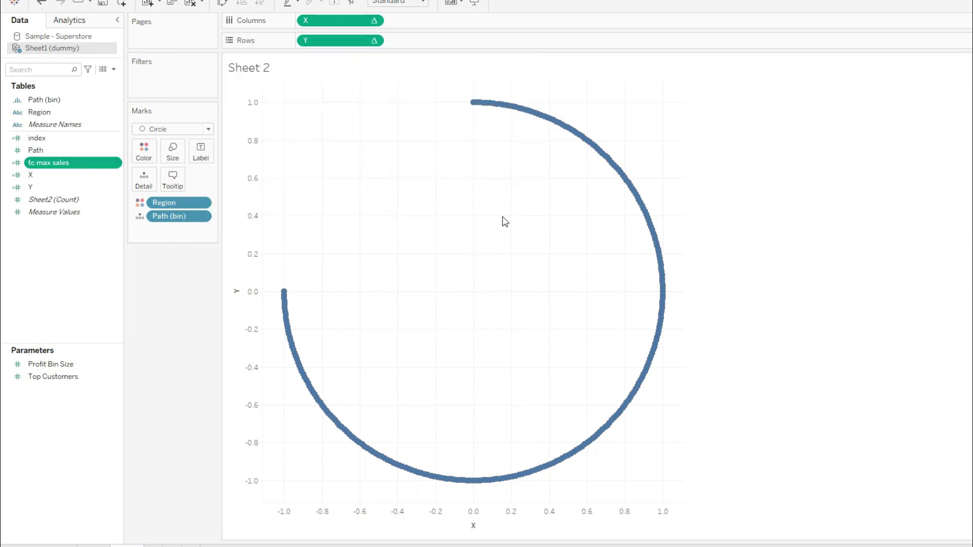
- Create a calculated field named TC max sales for all region, using the copied formula WINDOW_MAX(SUM([Sample - Superstore].[Sales]))
click(114, 69)
click(51, 81)
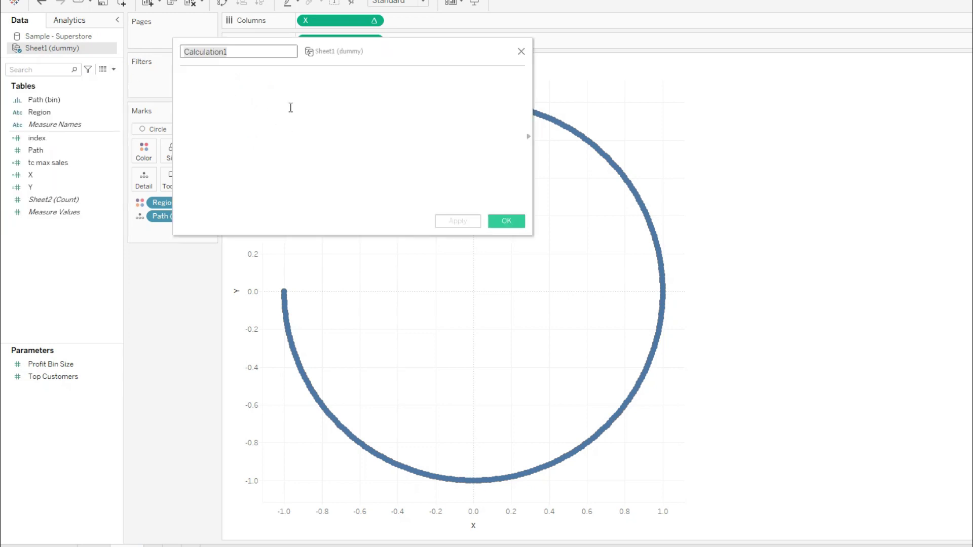
text(TC max sales)
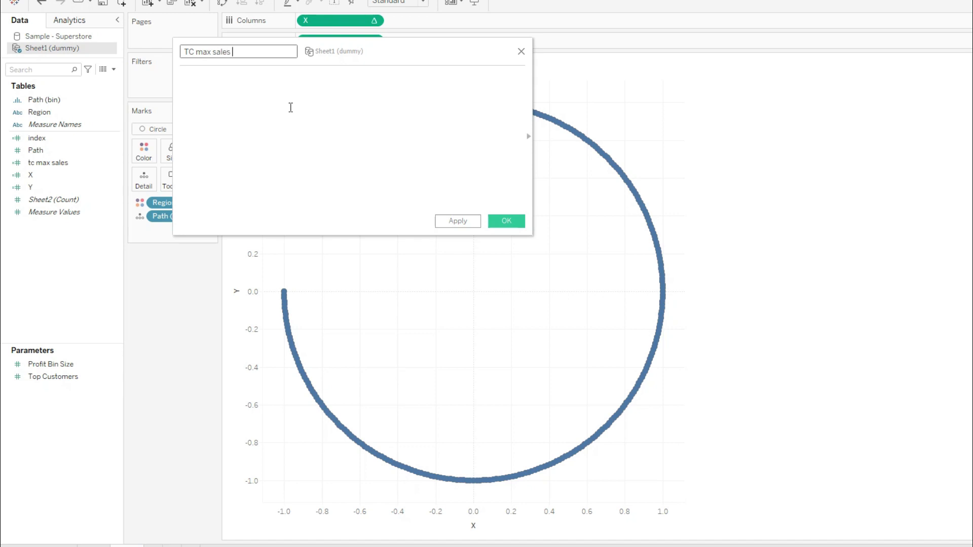
text( for all region)
key(Tab)
key(ctrl+v)
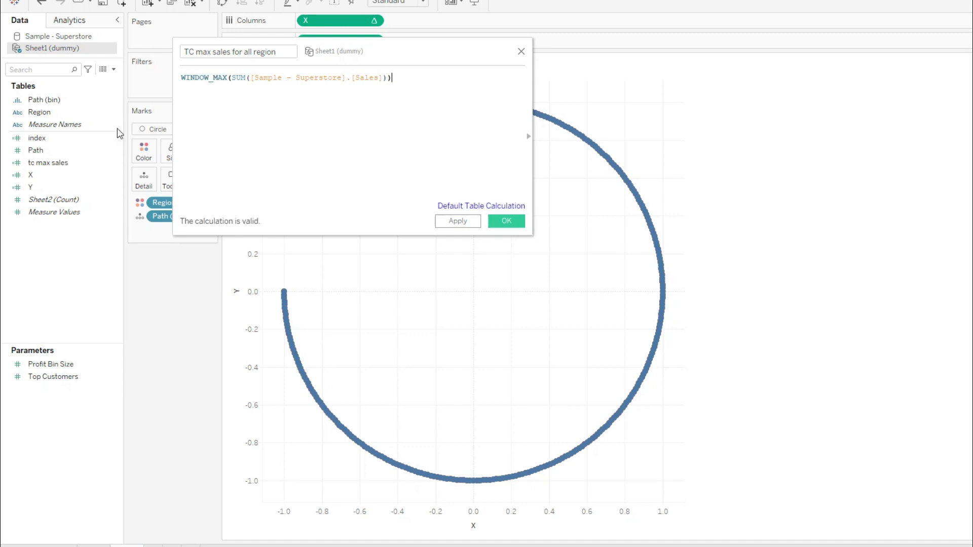
click(464, 223)
click(498, 222)
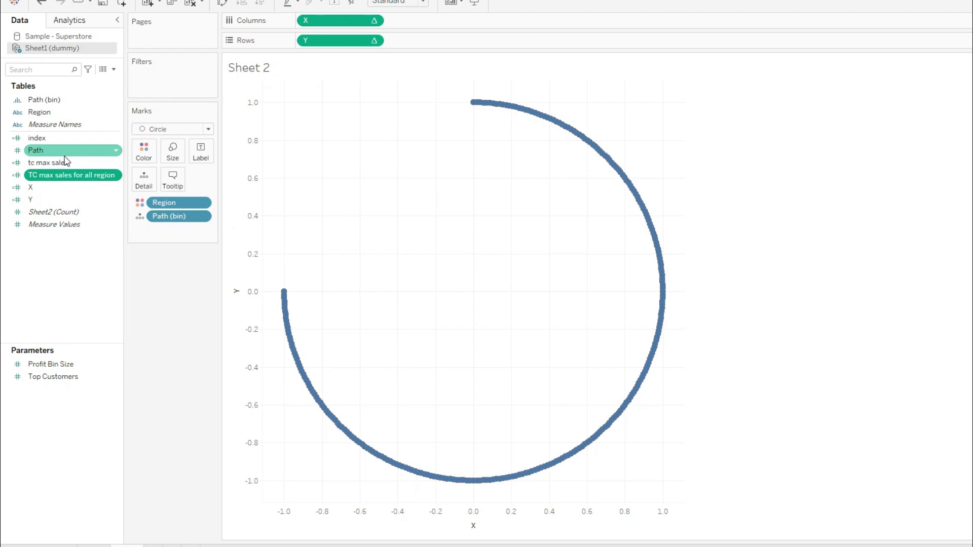
- Create a calculated field named TC rank and start its formula with the RANK_UNIQUE function
click(113, 70)
click(61, 80)
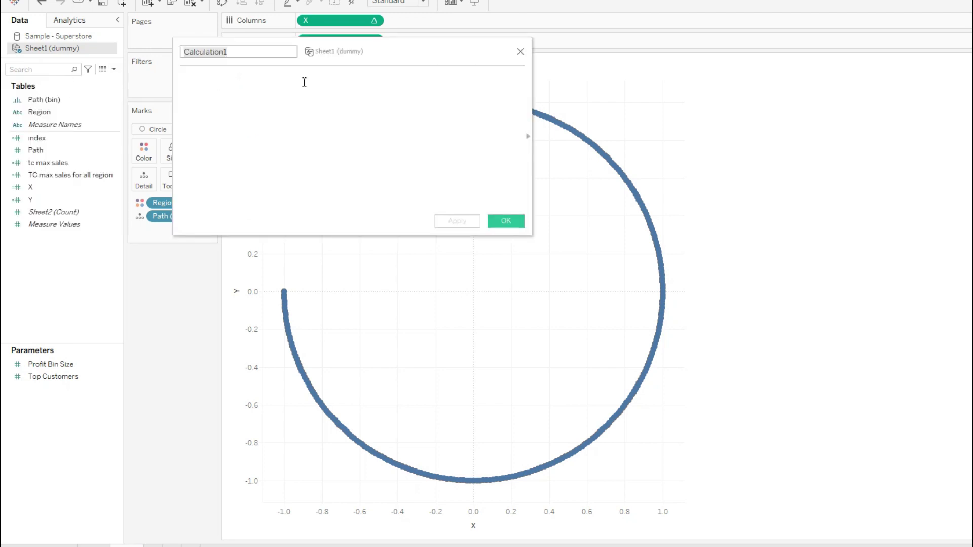
text(TC rank)
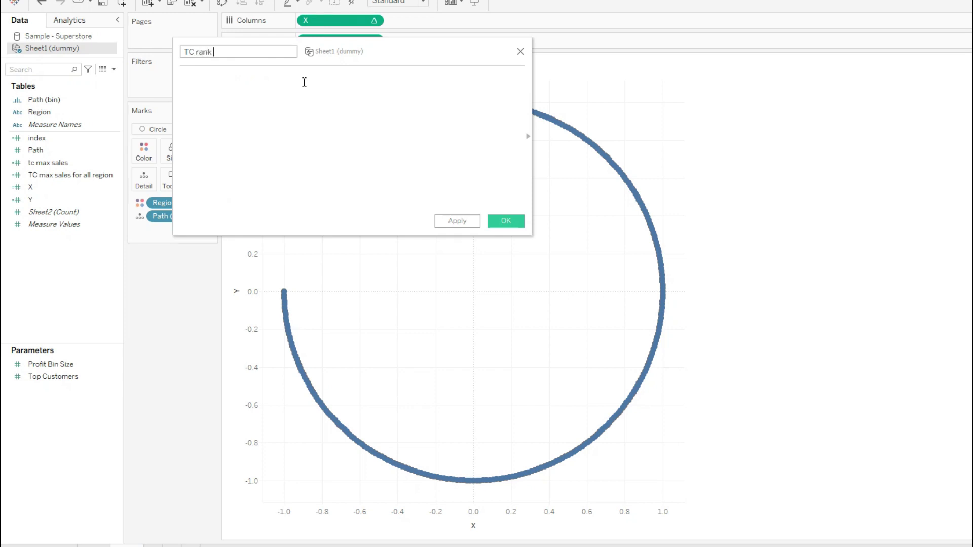
click(304, 82)
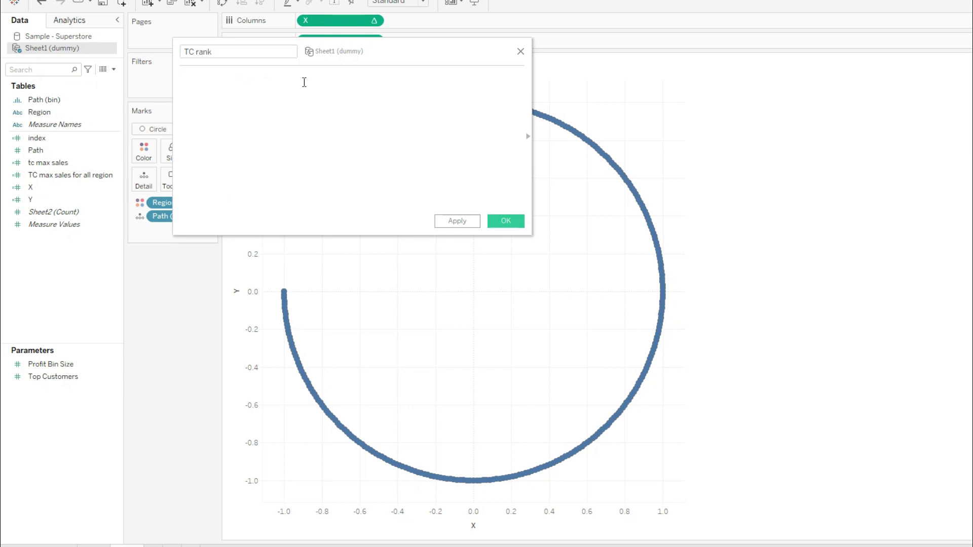
text(ran)
key(Down)
key(Down)
key(Down)
key(Down)
key(Return)
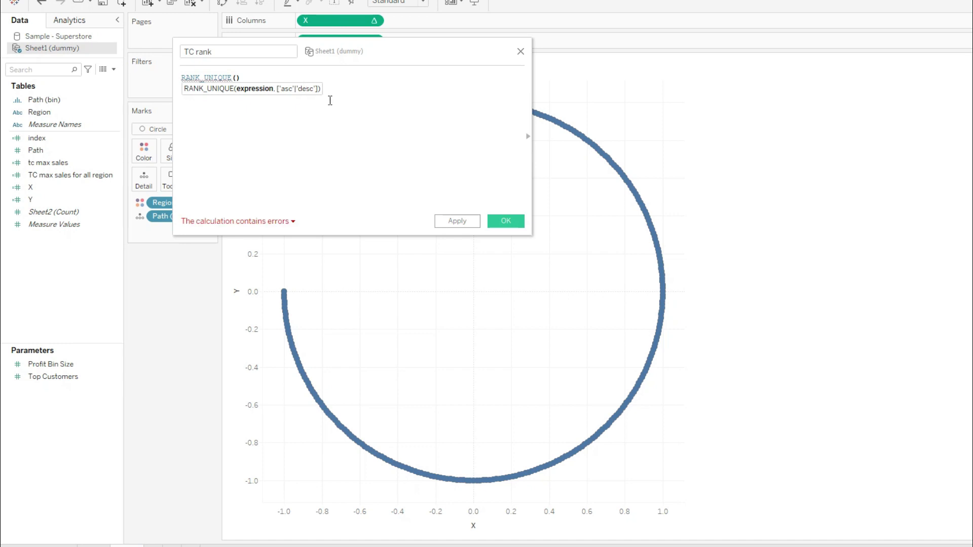
- Complete the TC rank formula as RANK_UNIQUE([TC max sales for all region], "asc") and save the calculated field
click(43, 181)
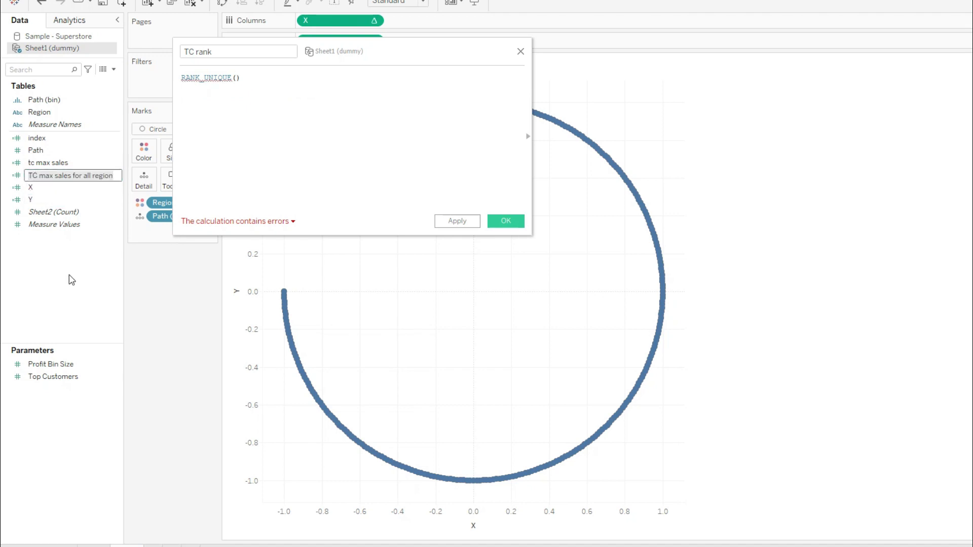
drag(42, 177, 240, 84)
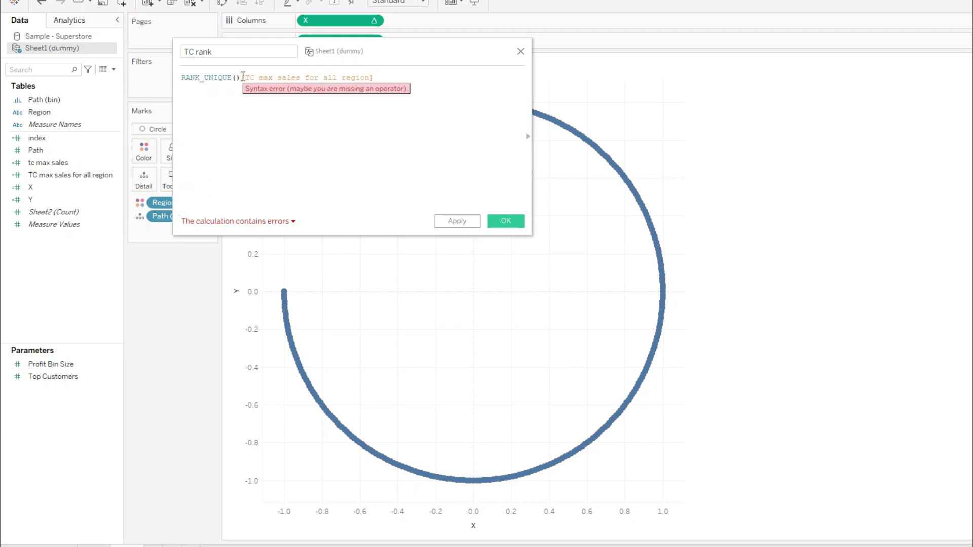
click(243, 77)
key(BackSpace)
text(, )
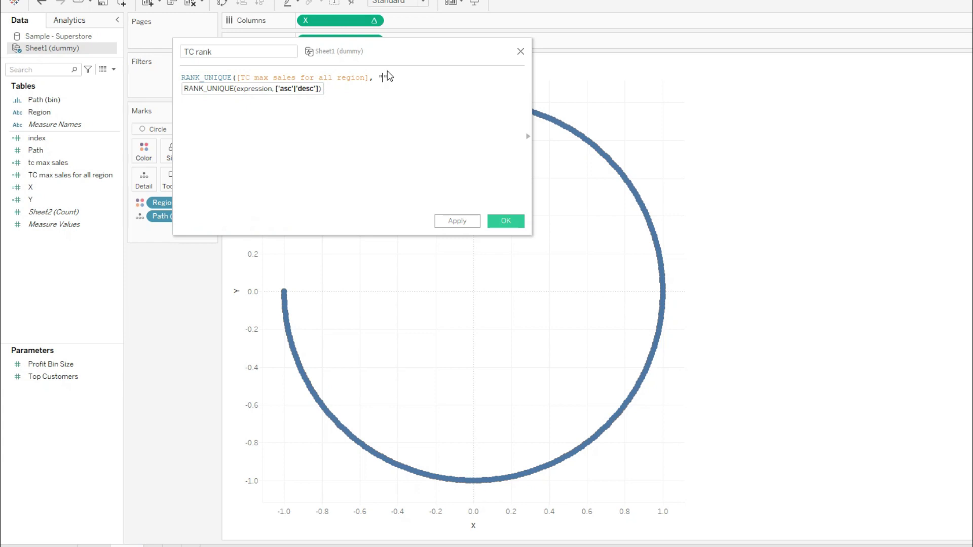
text("asc"))
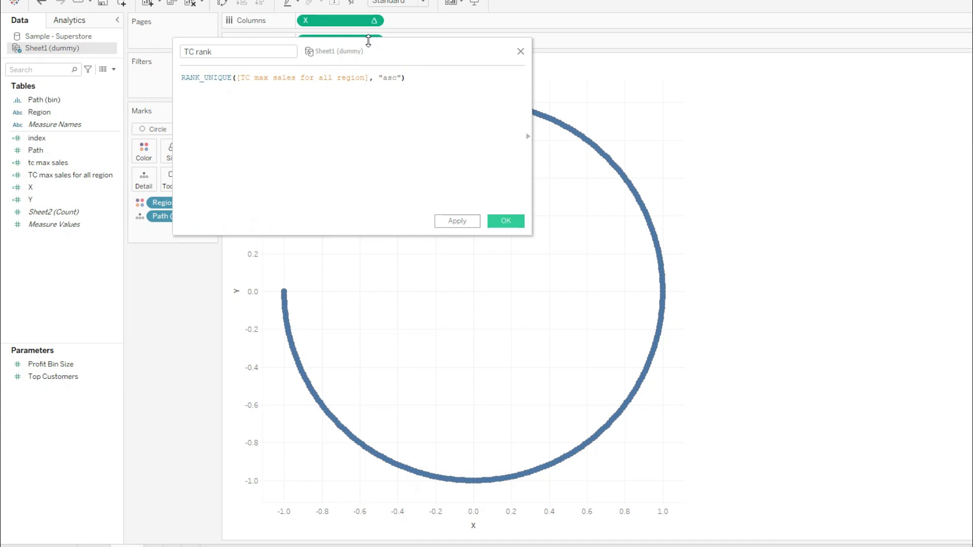
click(454, 222)
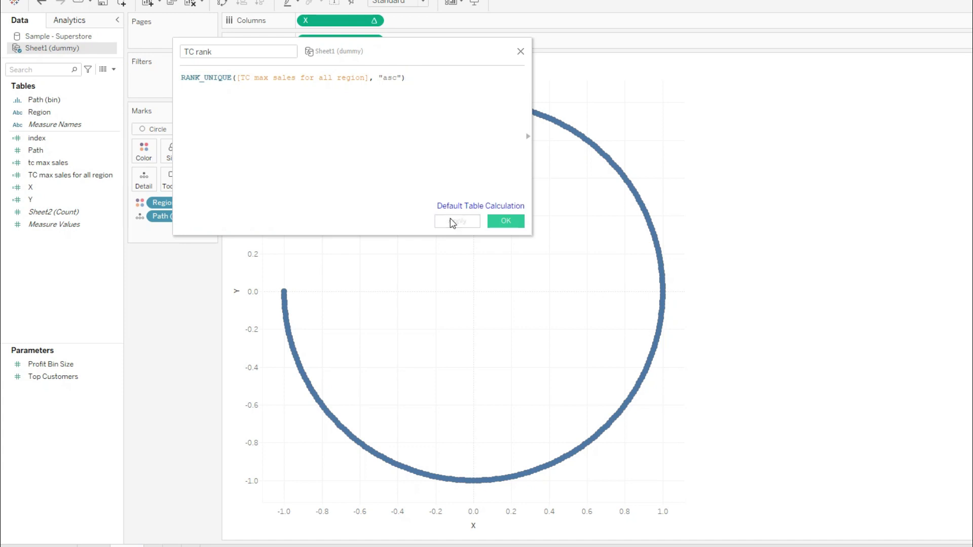
click(506, 223)
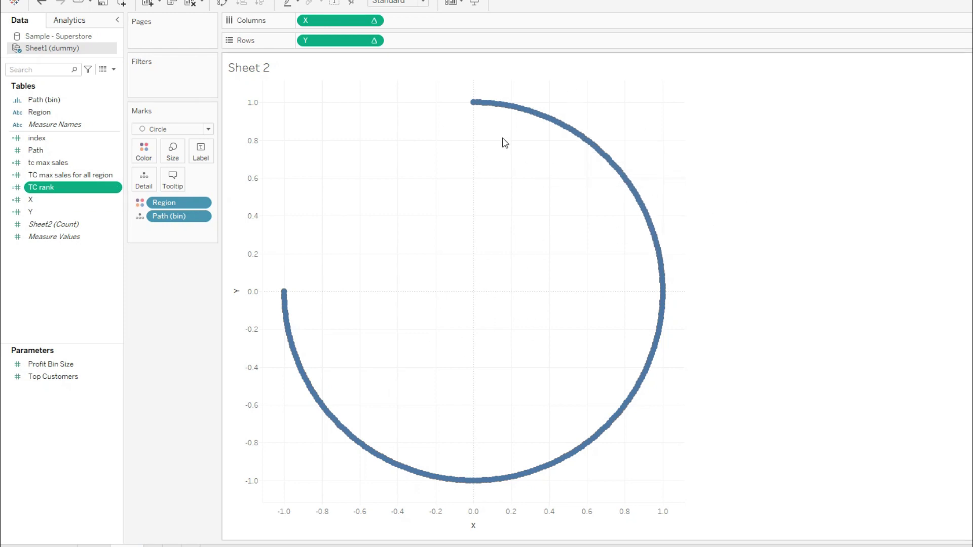
- Multiply the X field's formula by TC rank so it reads SIN(RADIANS([index]))*[TC rank ], and save it
click(54, 197)
right_click(48, 197)
click(100, 254)
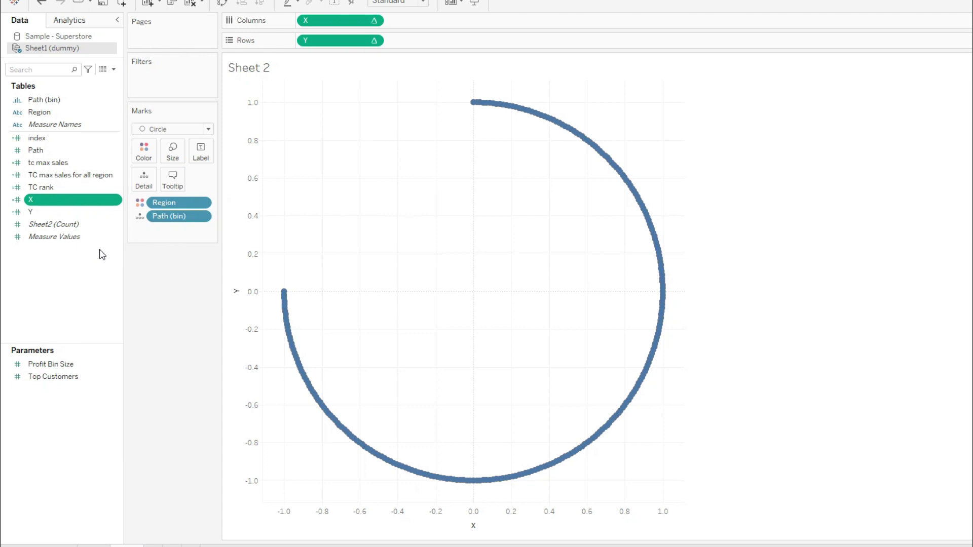
text(*)
drag(44, 187, 323, 92)
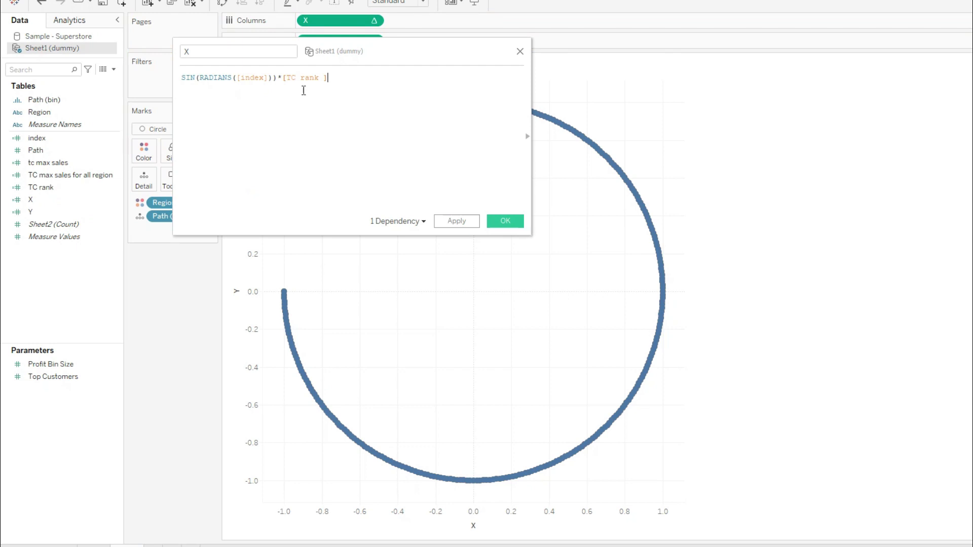
click(454, 224)
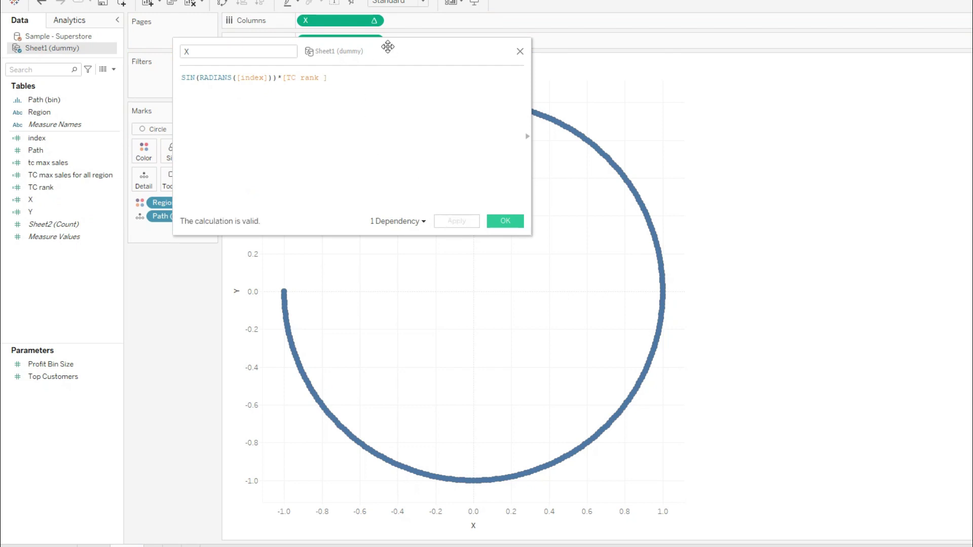
drag(462, 51, 325, 40)
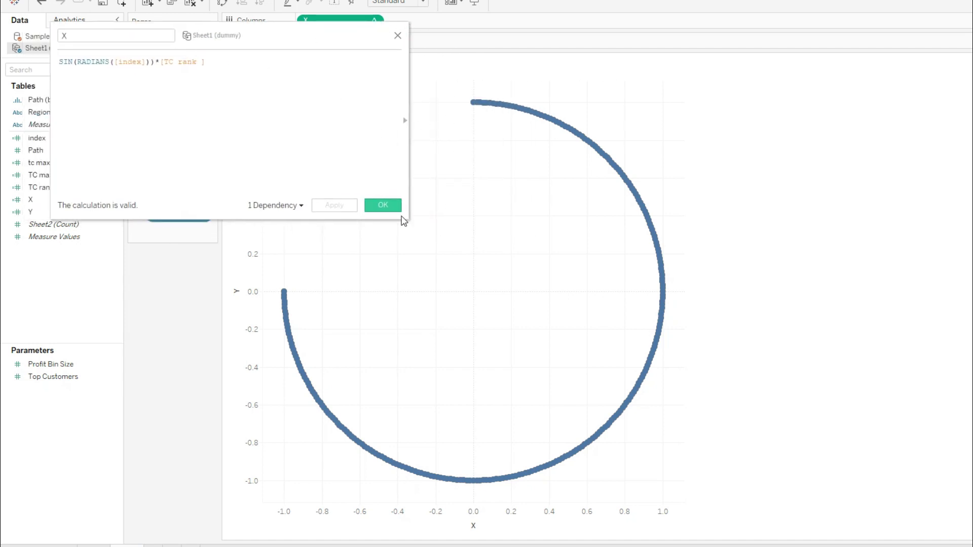
click(383, 204)
- Multiply the Y field's formula by TC rank so it reads COS(RADIANS([index]))*[TC rank ], and save it
right_click(80, 212)
click(113, 277)
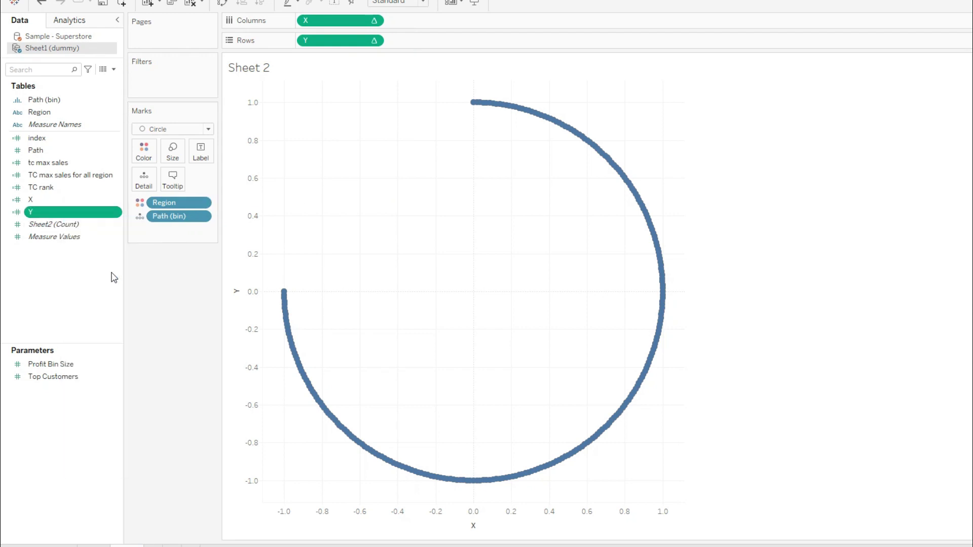
text(*tc)
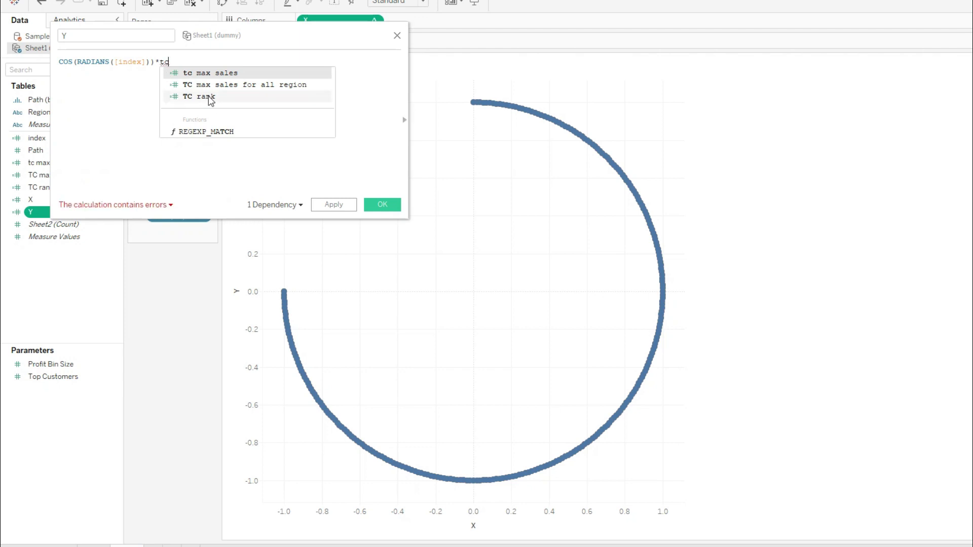
click(208, 96)
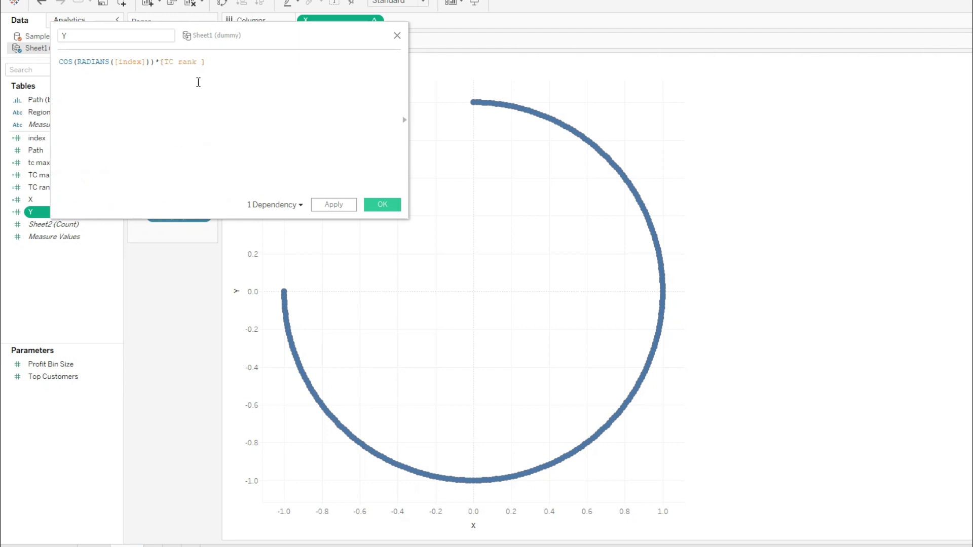
click(334, 204)
click(383, 204)
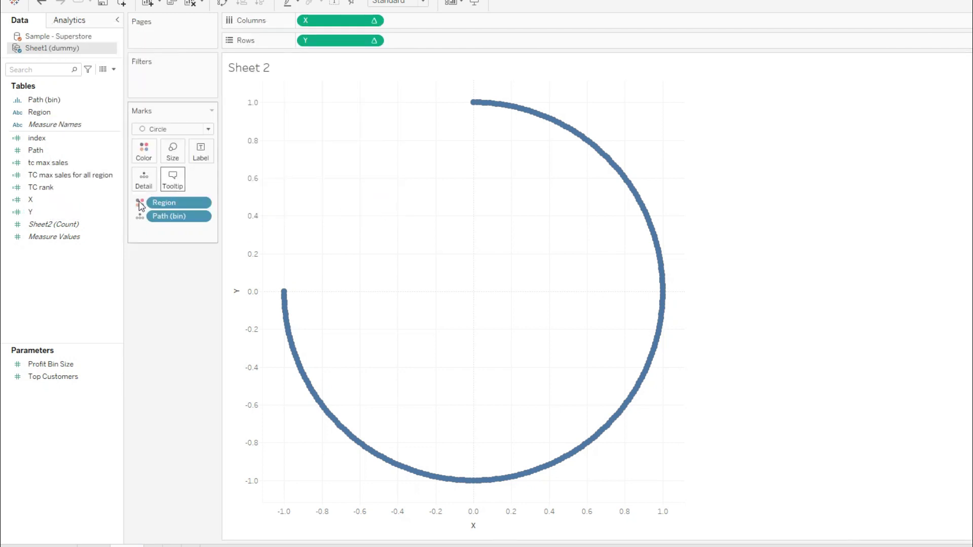
- Set X's nested TC rank table calculation to compute using the specific dimensions Path (bin) and Region
click(374, 22)
mouse_move(373, 161)
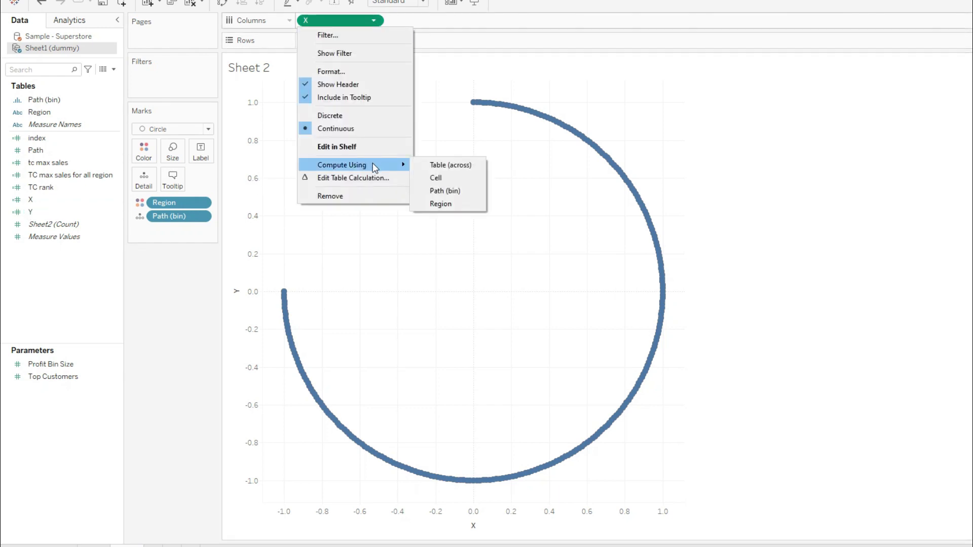
click(371, 178)
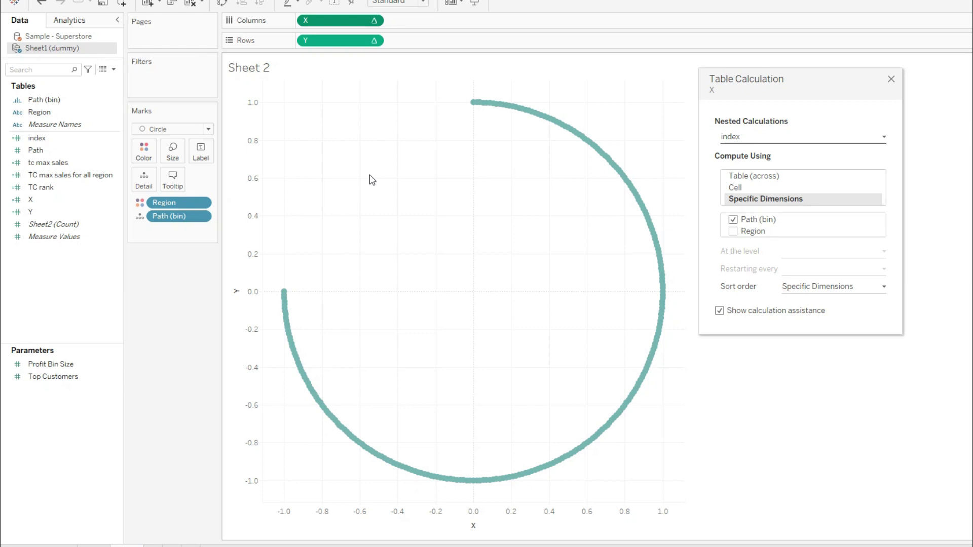
click(749, 138)
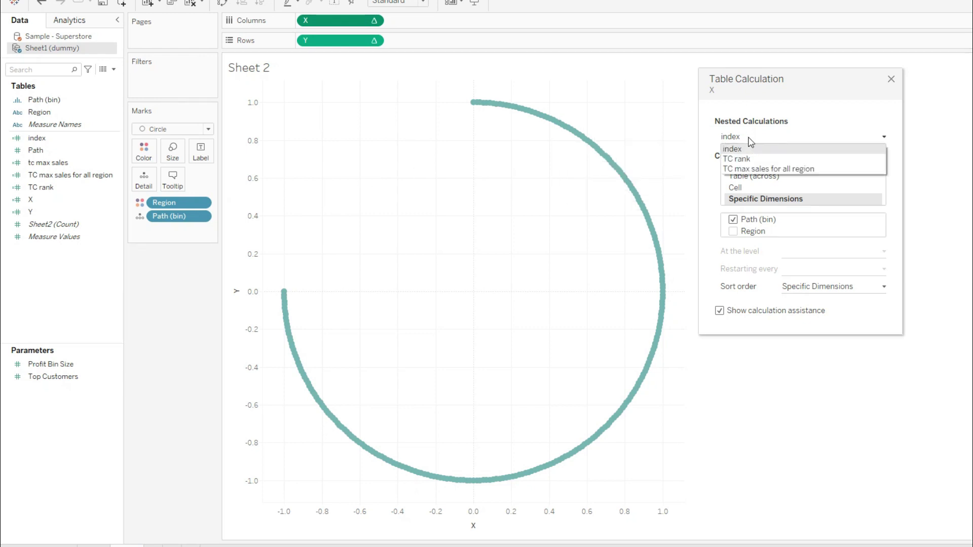
click(762, 159)
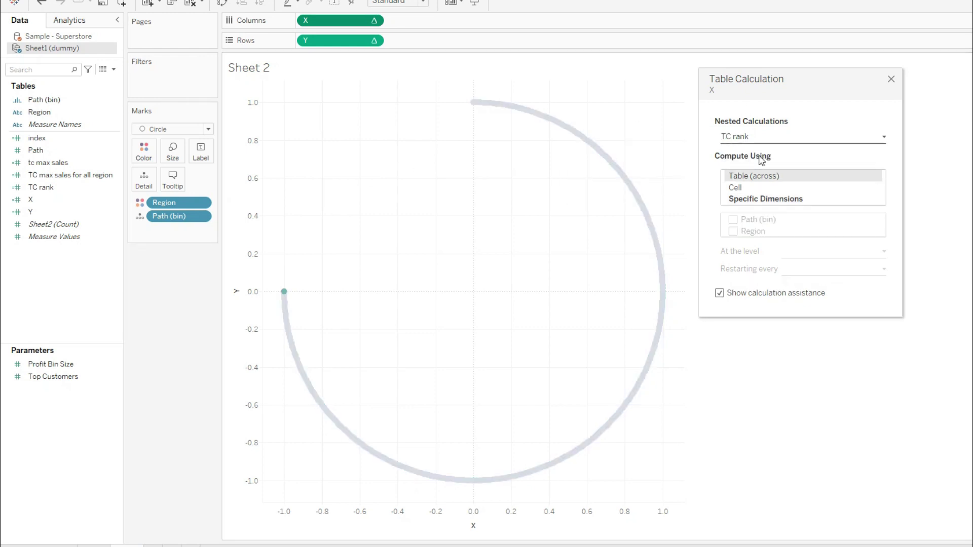
click(750, 199)
click(733, 221)
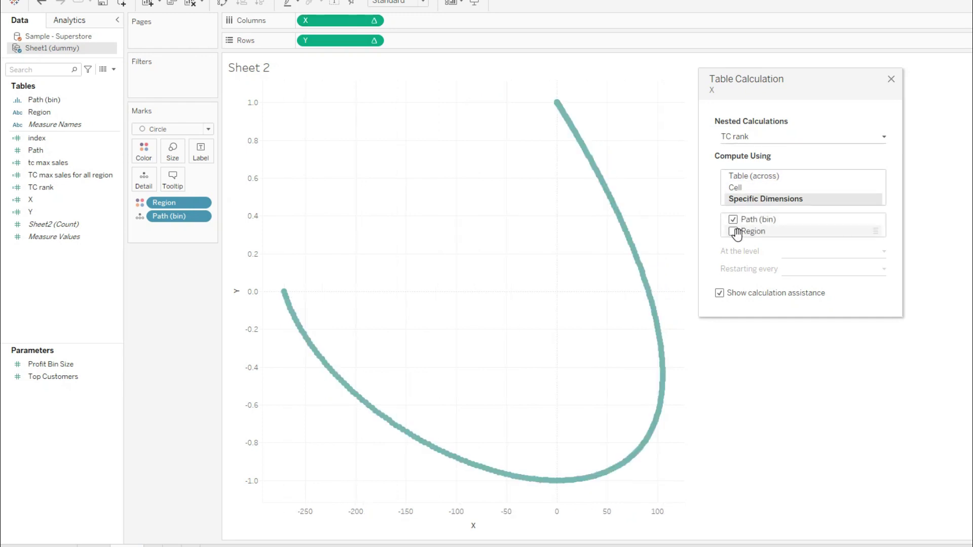
click(734, 231)
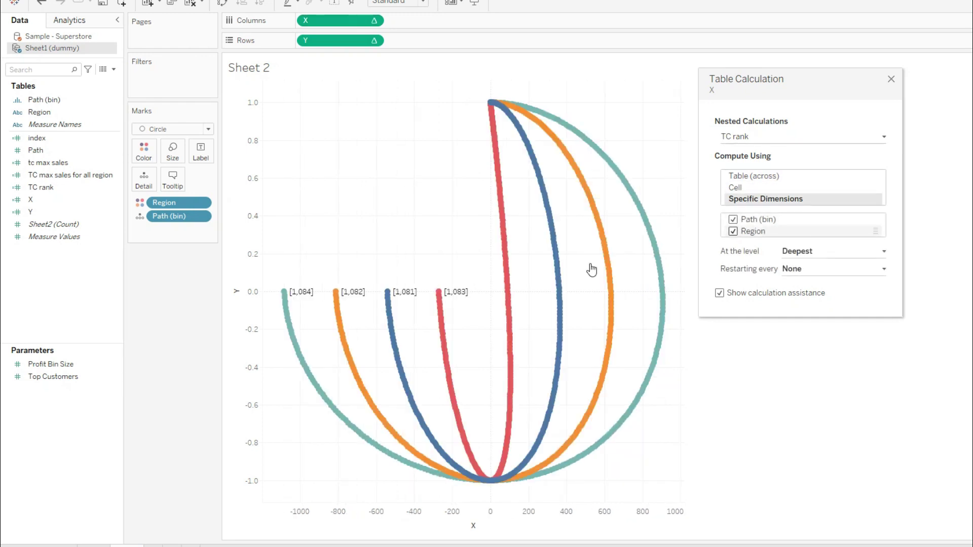
click(891, 82)
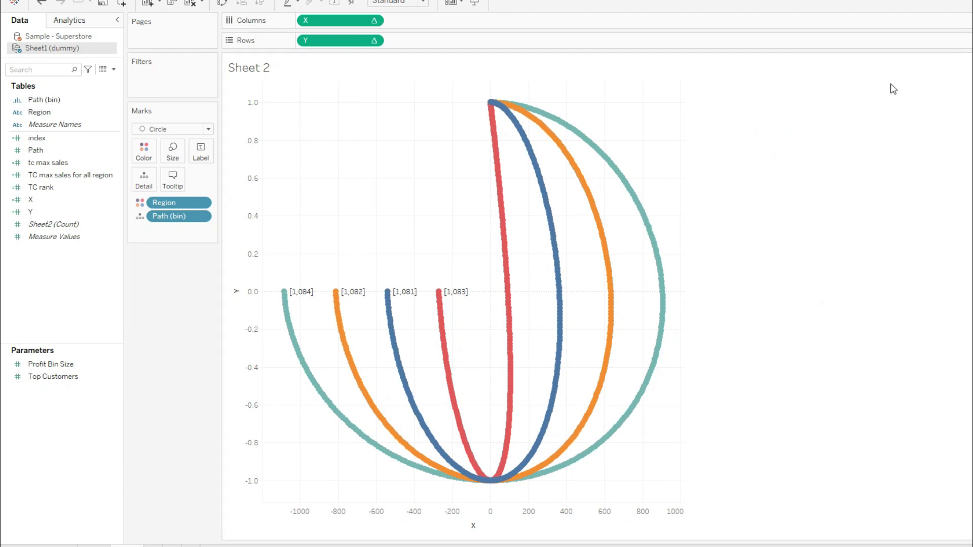
- Set Y's nested TC rank table calculation to compute using the specific dimensions Path (bin) and Region
click(375, 40)
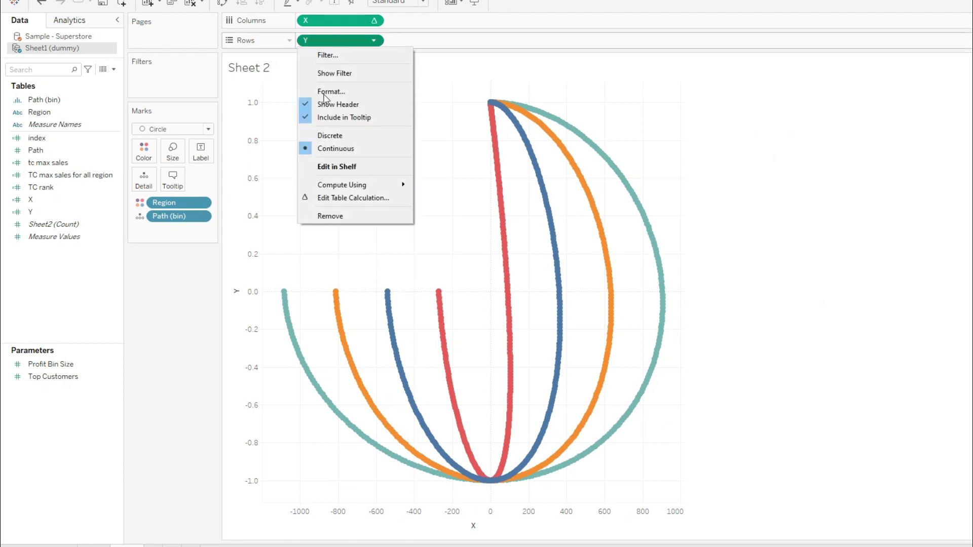
click(339, 198)
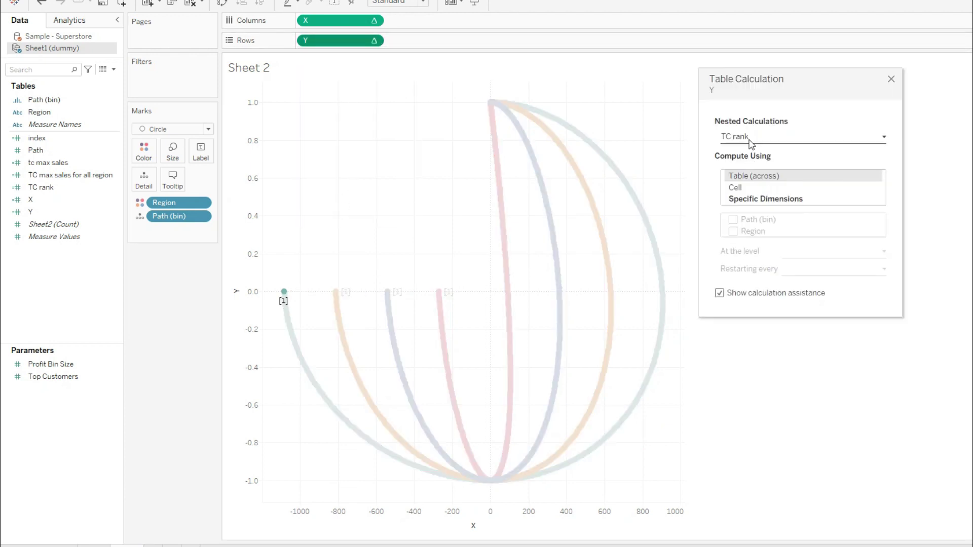
click(746, 201)
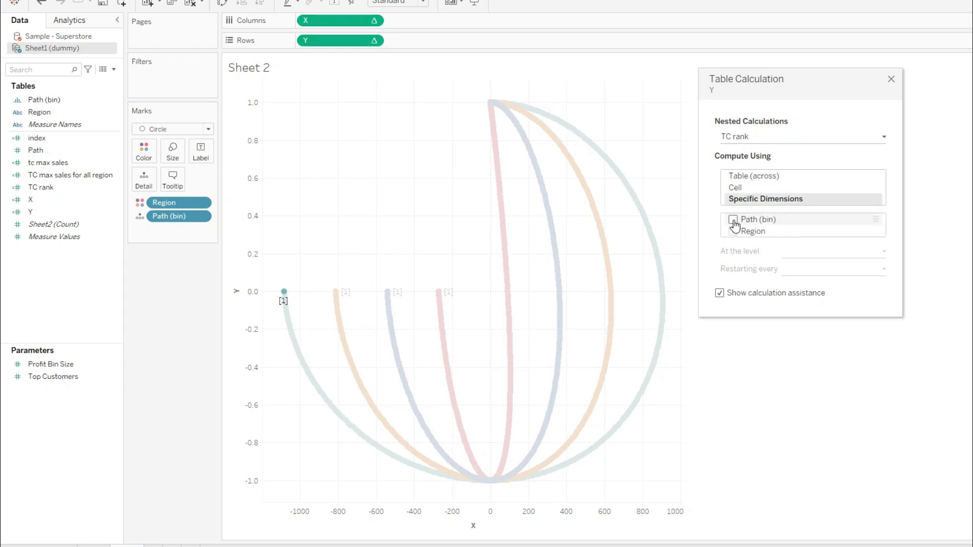
click(734, 220)
click(734, 232)
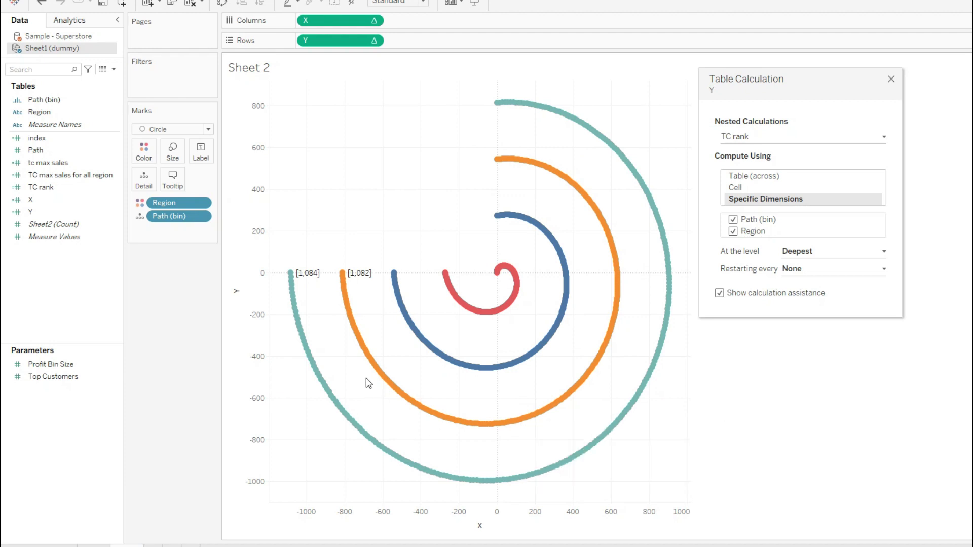
click(892, 80)
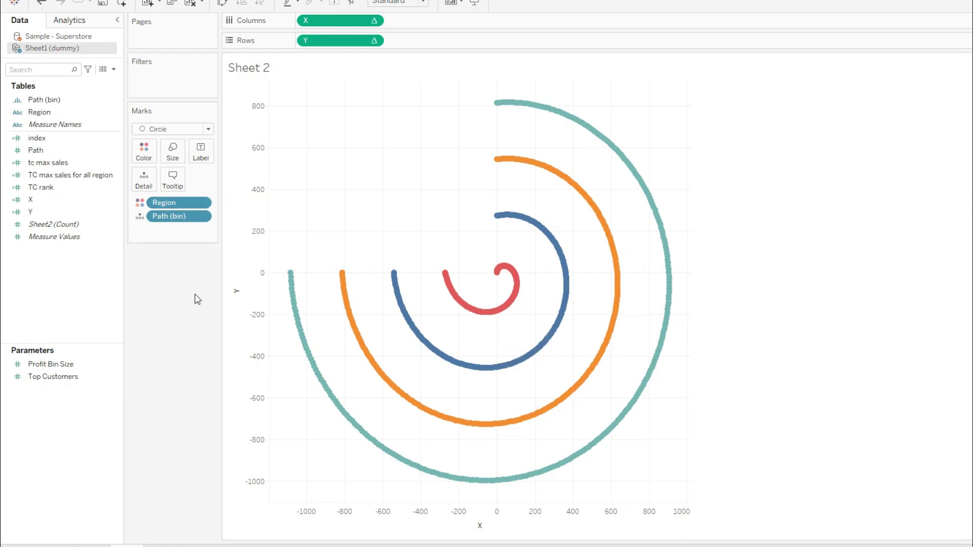
- On Sheet 1, plot Sales by Region from the Sample - Superstore data source, with both fields on Rows
mouse_move(486, 310)
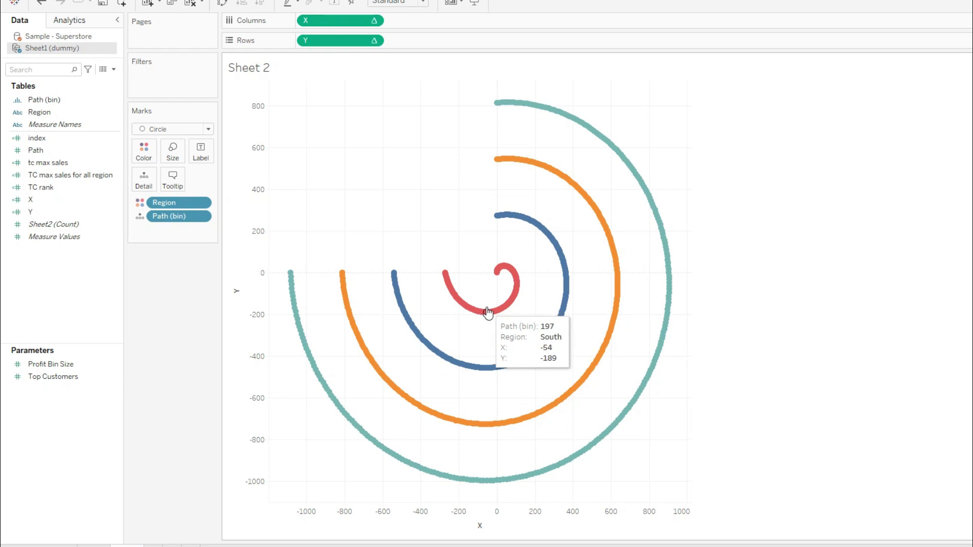
mouse_move(618, 424)
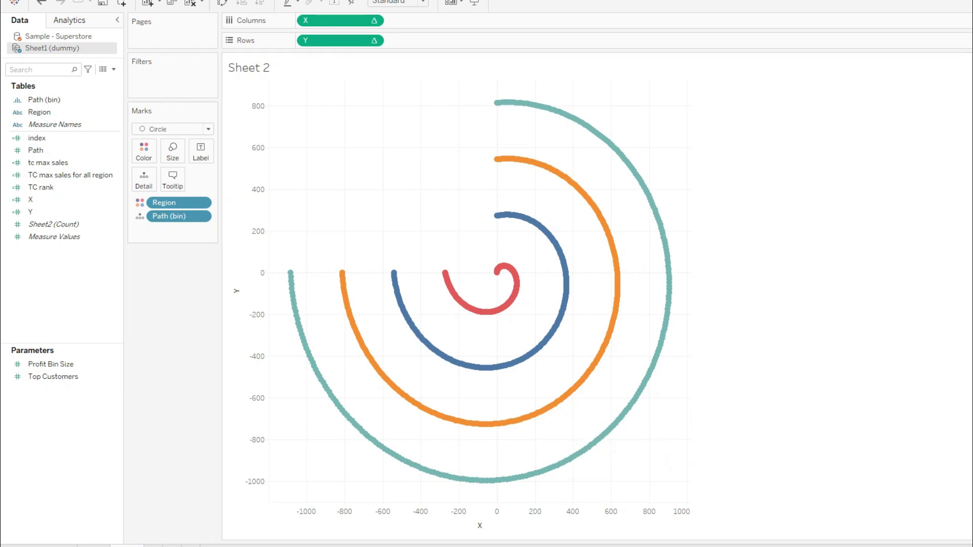
click(72, 545)
click(53, 36)
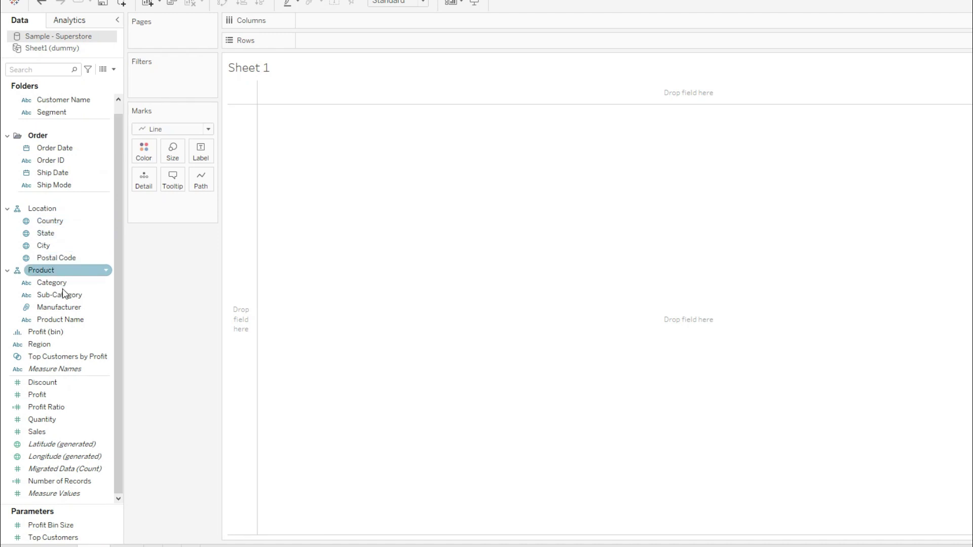
mouse_move(65, 344)
mouse_down()
mouse_move(336, 41)
mouse_move(329, 46)
mouse_up()
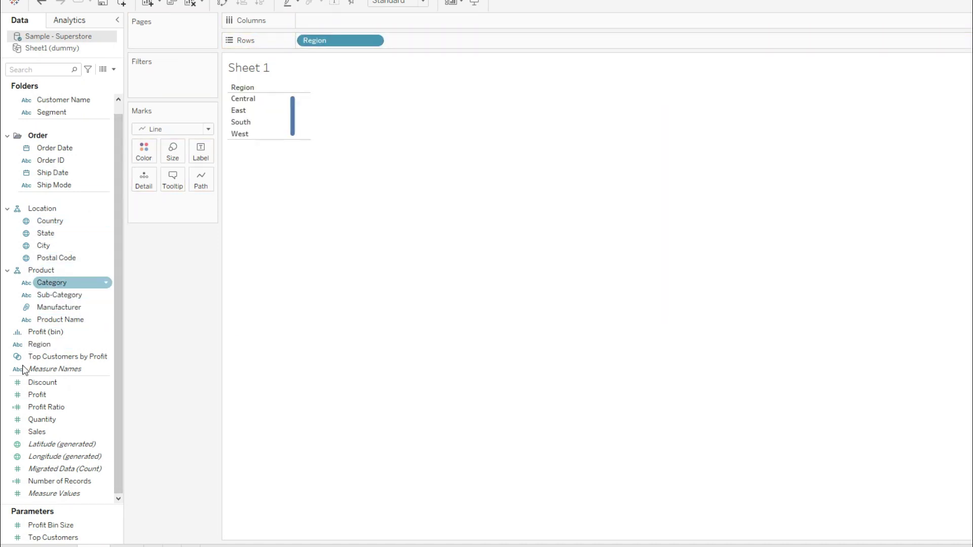
drag(38, 432, 396, 41)
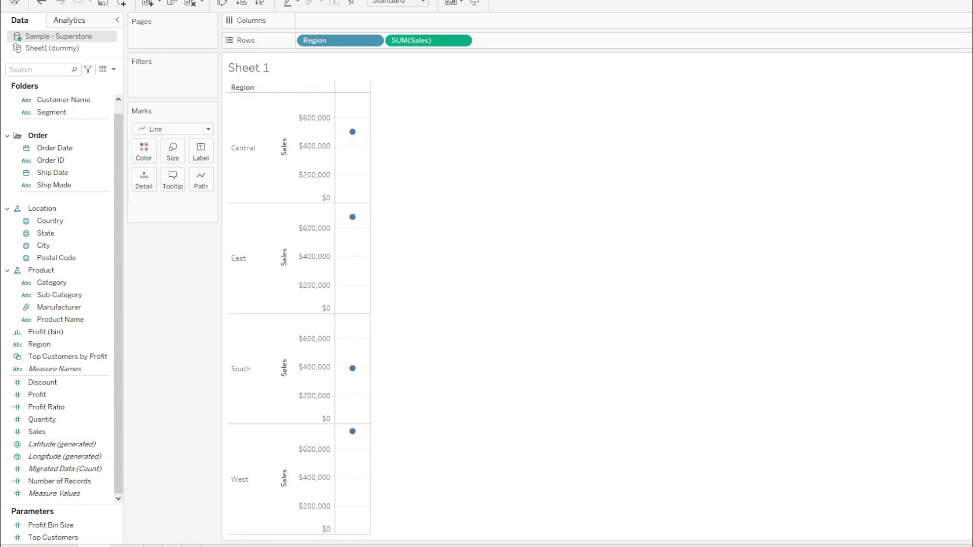
- Undo the placement of Sales on Rows and examine the regional sales values in the text table, including West and South
key(ctrl+z)
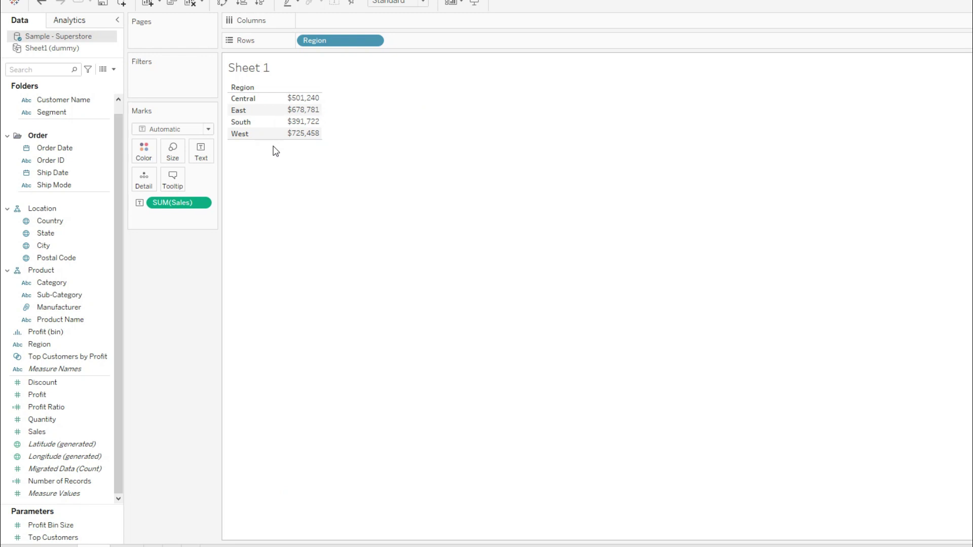
click(299, 136)
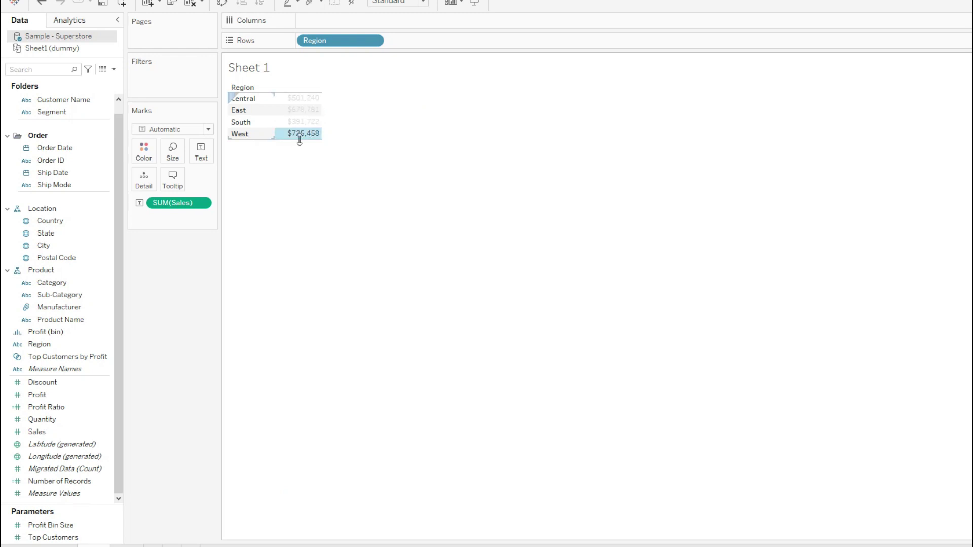
click(366, 133)
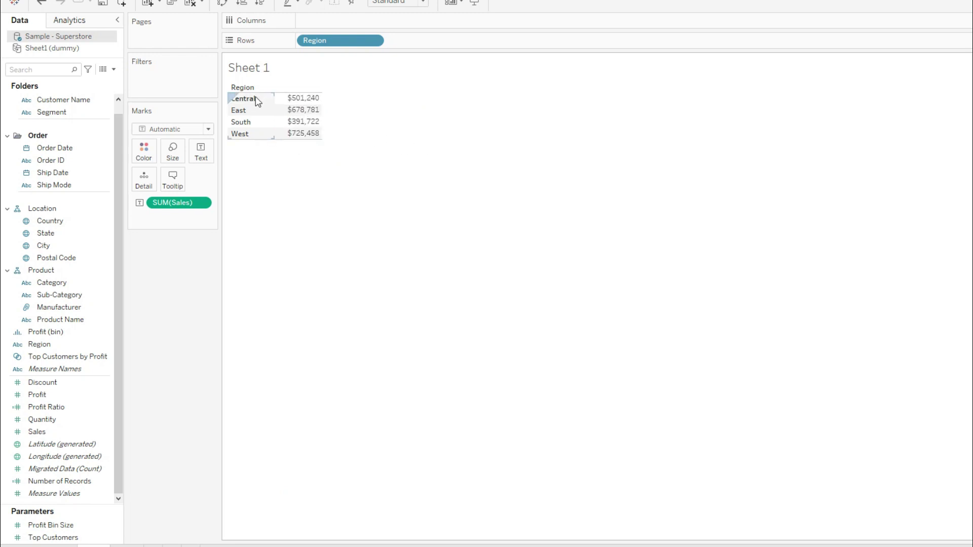
drag(314, 122, 306, 125)
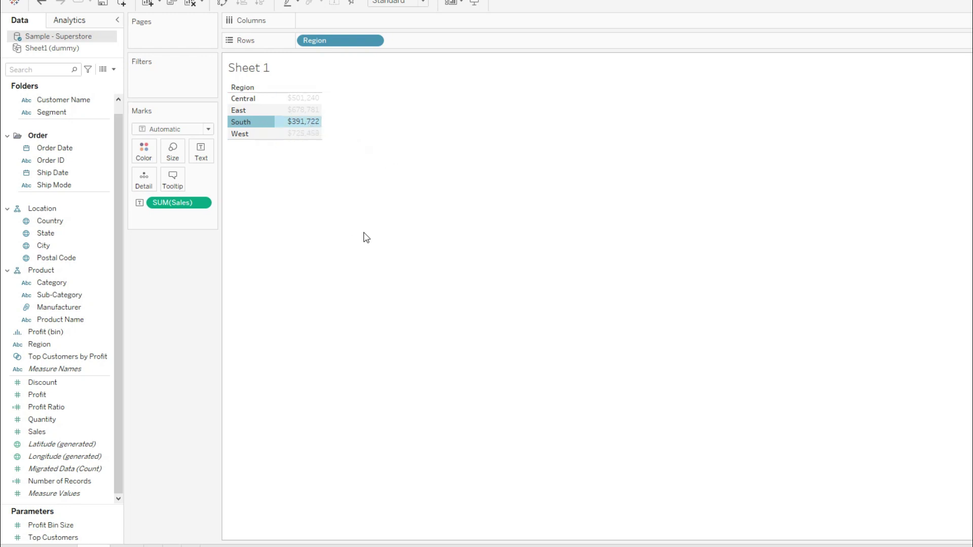
click(298, 215)
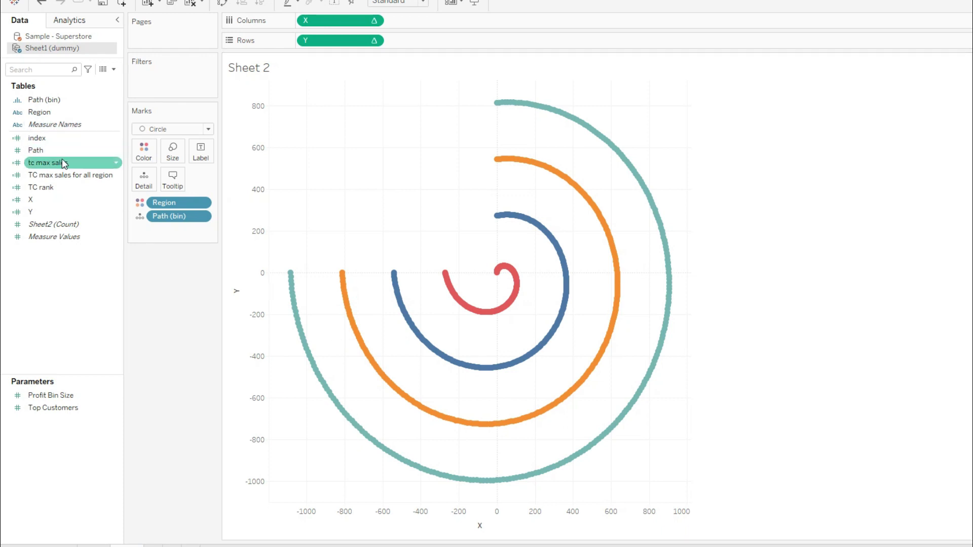
- Start a new calculated field on Sheet 2 in the Sheet1 (dummy) data source and name it TC % Sales
click(68, 187)
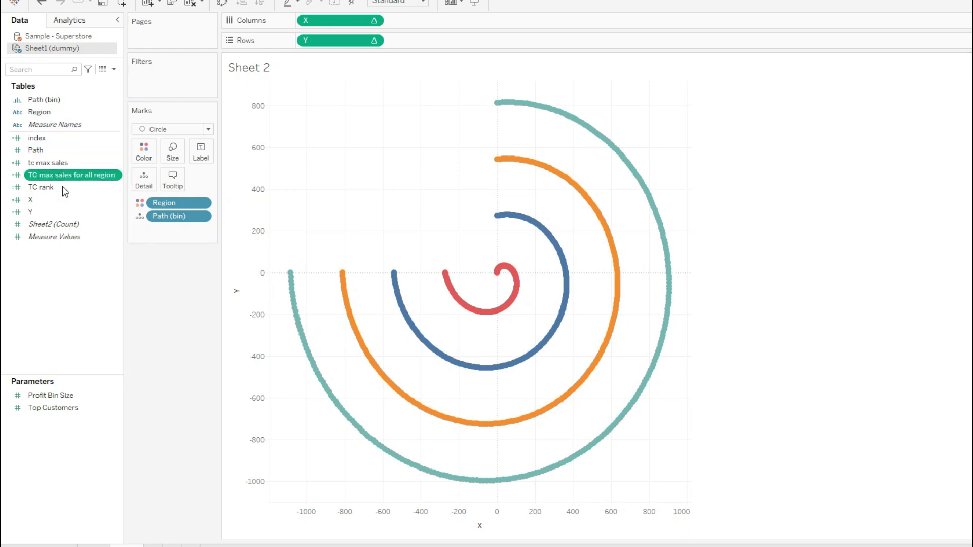
click(113, 69)
click(83, 85)
drag(184, 38, 572, 51)
text(TC % Sales)
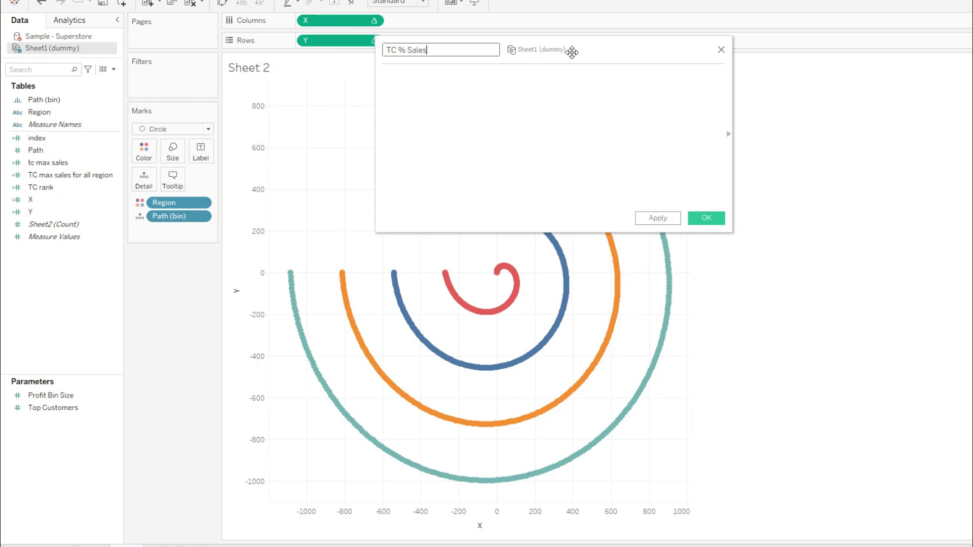
key(Tab)
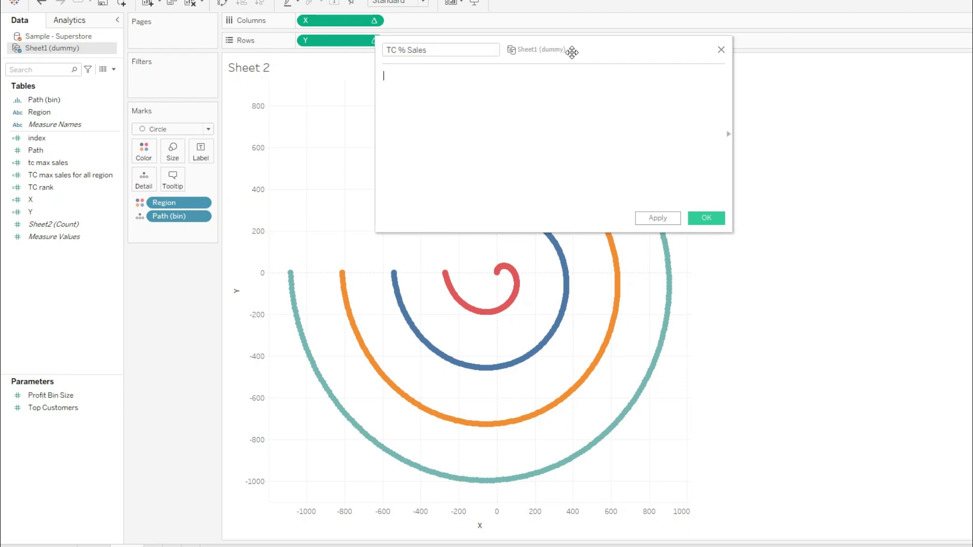
click(71, 175)
click(76, 163)
click(57, 176)
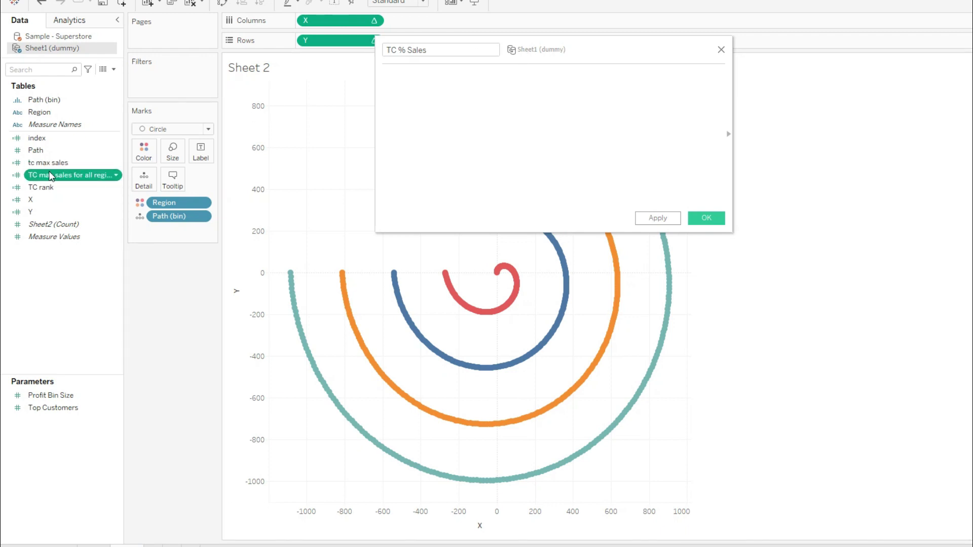
click(43, 166)
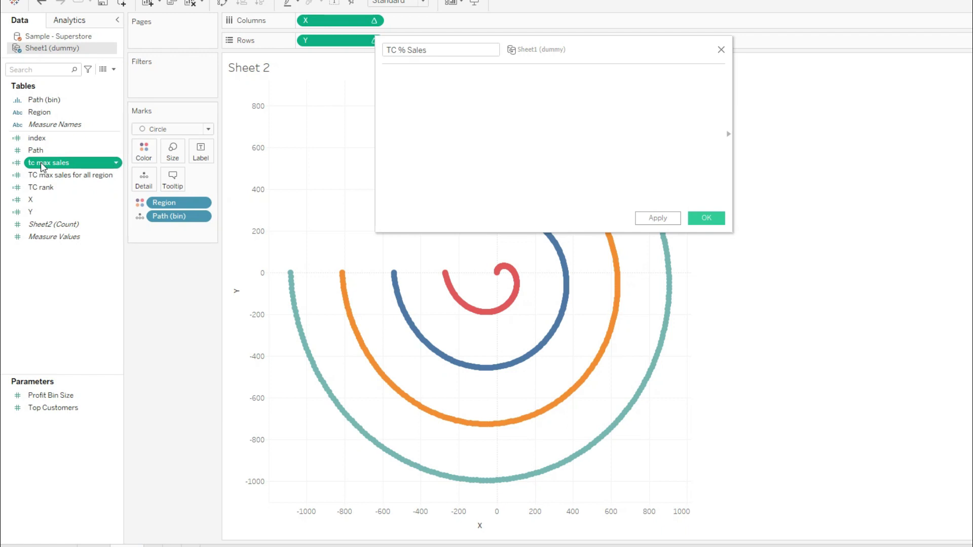
drag(56, 171, 459, 112)
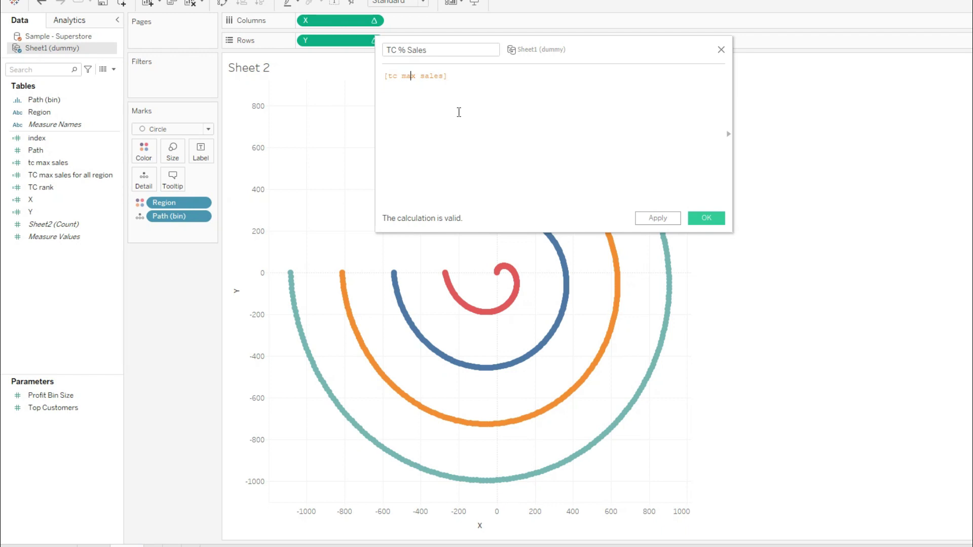
key(BackSpace)
key(BackSpace)
key(BackSpace)
key(BackSpace)
key(BackSpace)
key(BackSpace)
key(BackSpace)
key(BackSpace)
key(BackSpace)
key(BackSpace)
key(BackSpace)
key(BackSpace)
key(BackSpace)
key(BackSpace)
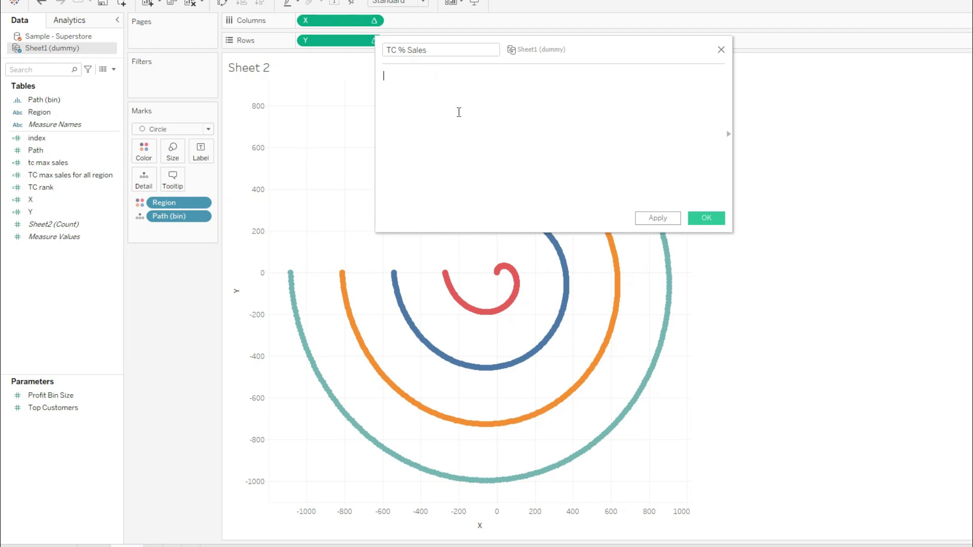
- Define TC % Sales as [TC max sales for all region]/[tc max sales] and save the calculated field
drag(61, 175, 493, 86)
text(/)
click(66, 164)
drag(66, 164, 628, 97)
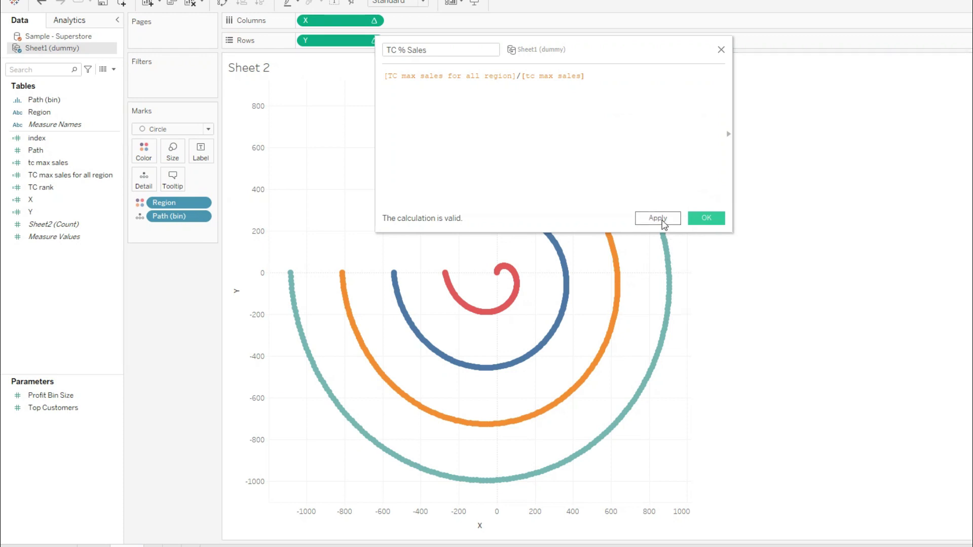
click(660, 220)
click(699, 217)
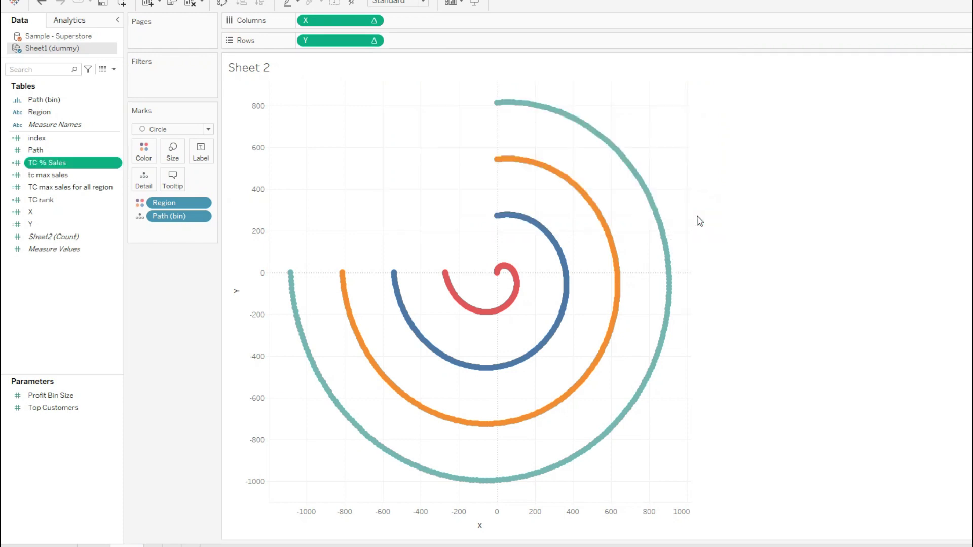
- Multiply the index by TC % Sales in X's formula so it reads SIN(RADIANS([index]*[TC % Sales ]))*[TC rank ], and save it
right_click(45, 215)
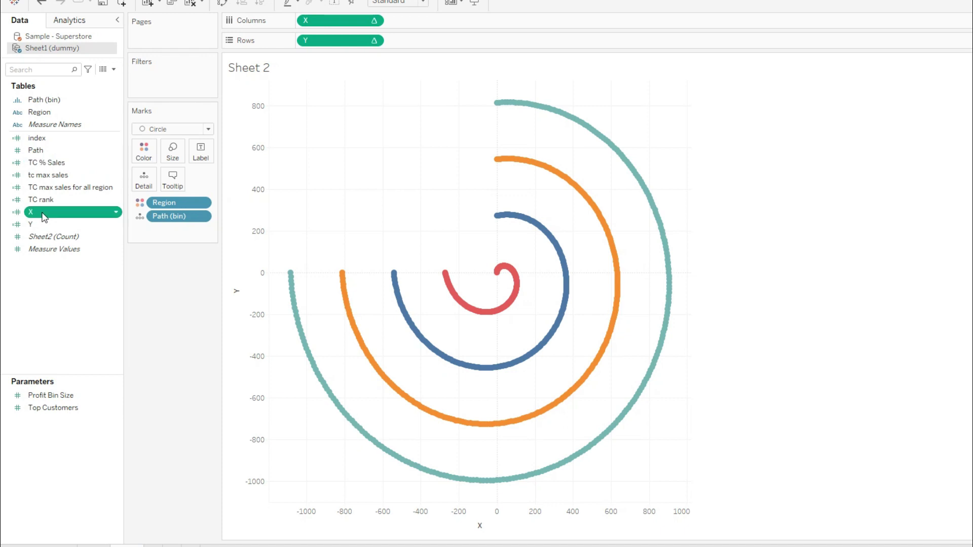
click(94, 271)
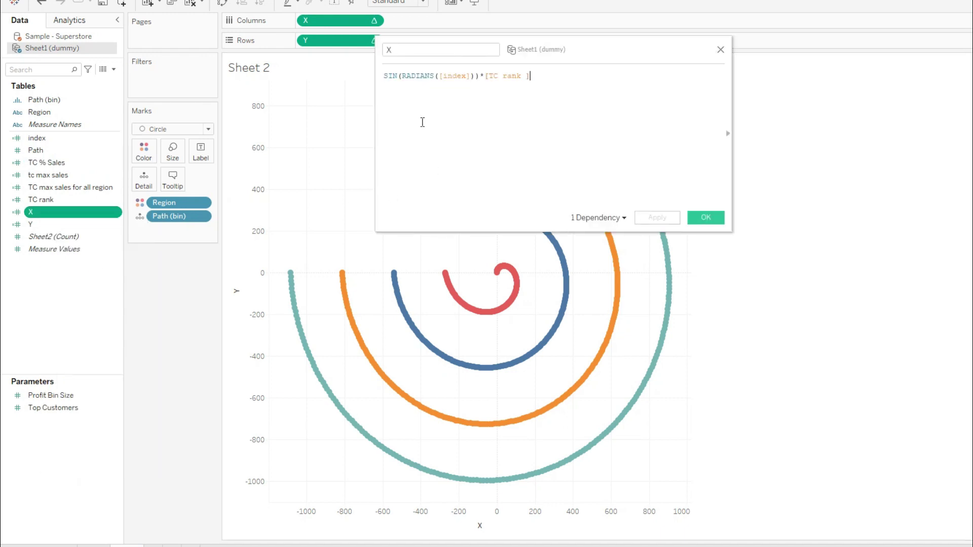
click(470, 76)
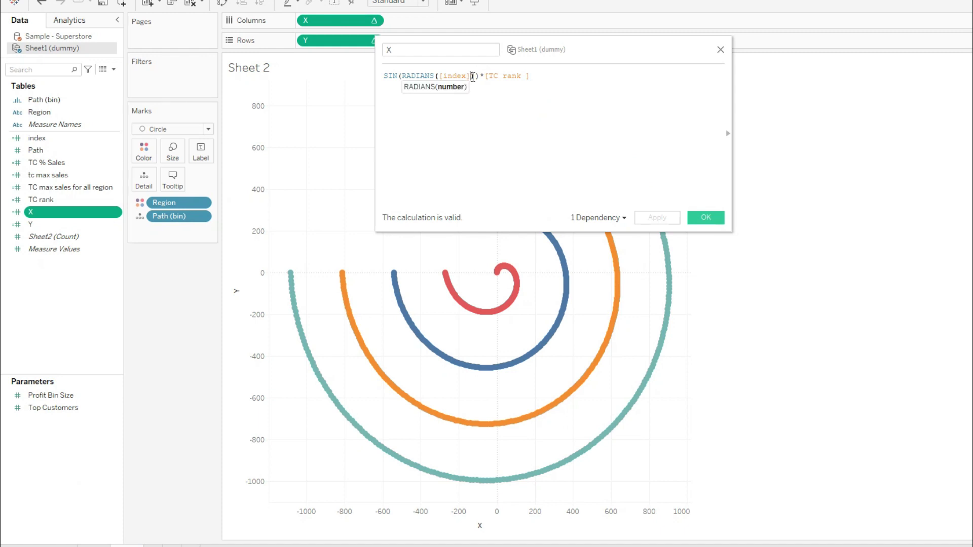
text(*)
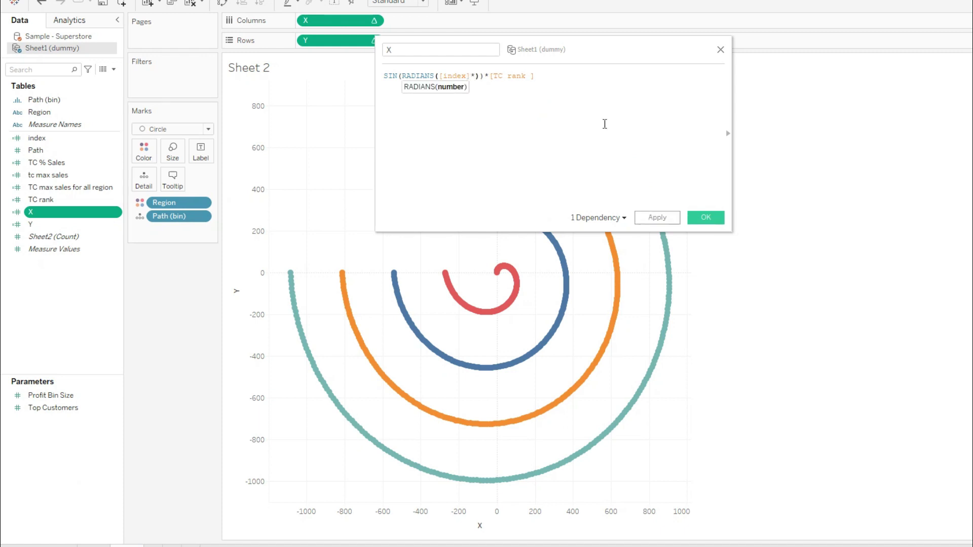
text(t)
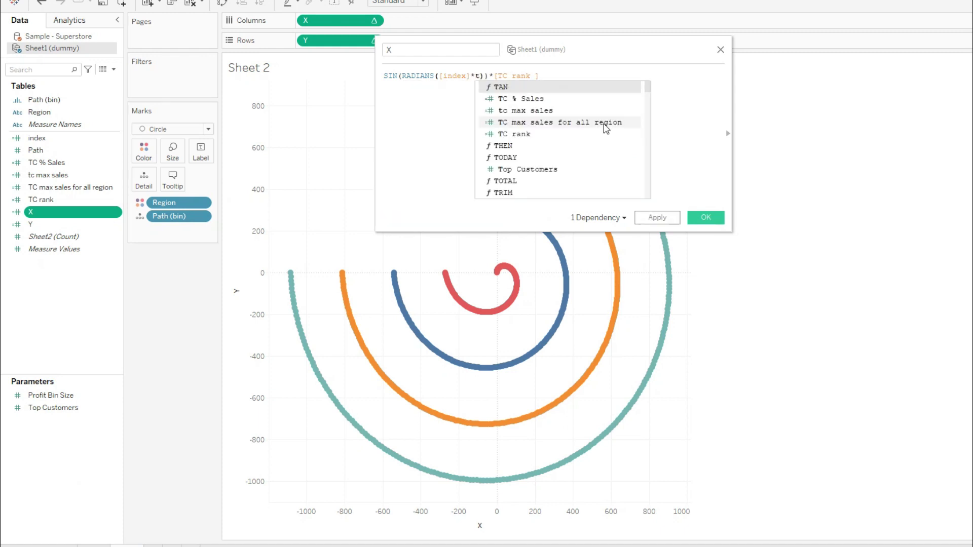
double_click(546, 100)
click(648, 218)
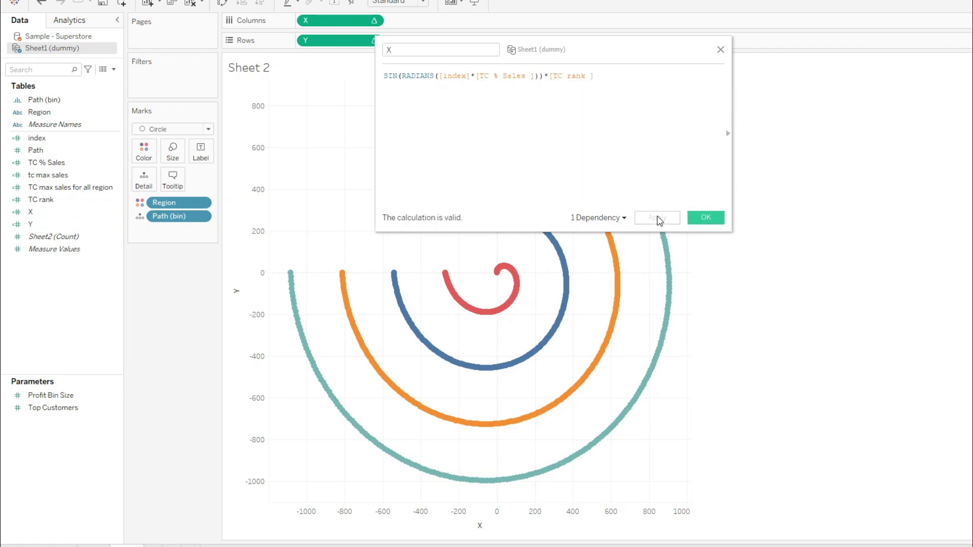
click(705, 217)
- Multiply the index by TC % Sales in Y's formula so it reads COS(RADIANS([index]*[TC % Sales ]))*[TC rank ], and save it
right_click(47, 228)
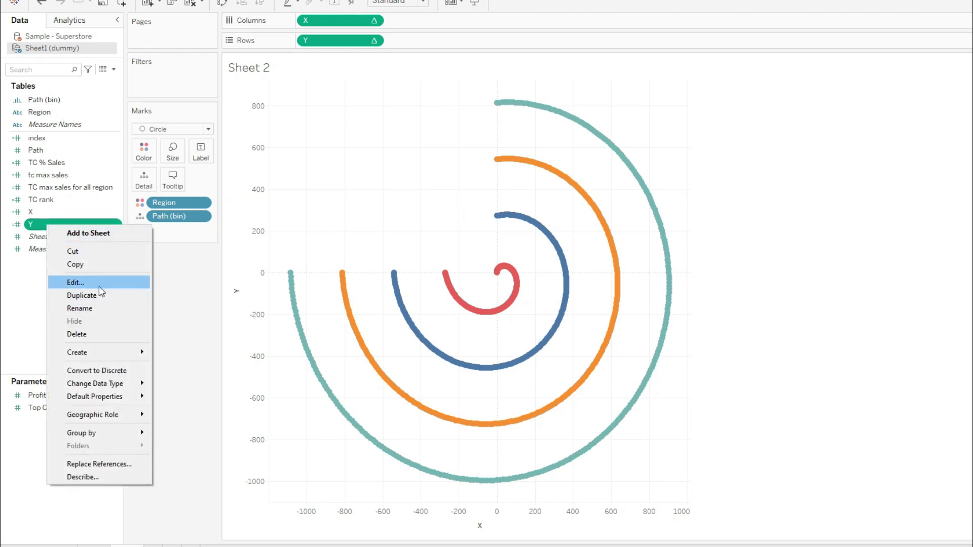
click(75, 282)
click(471, 76)
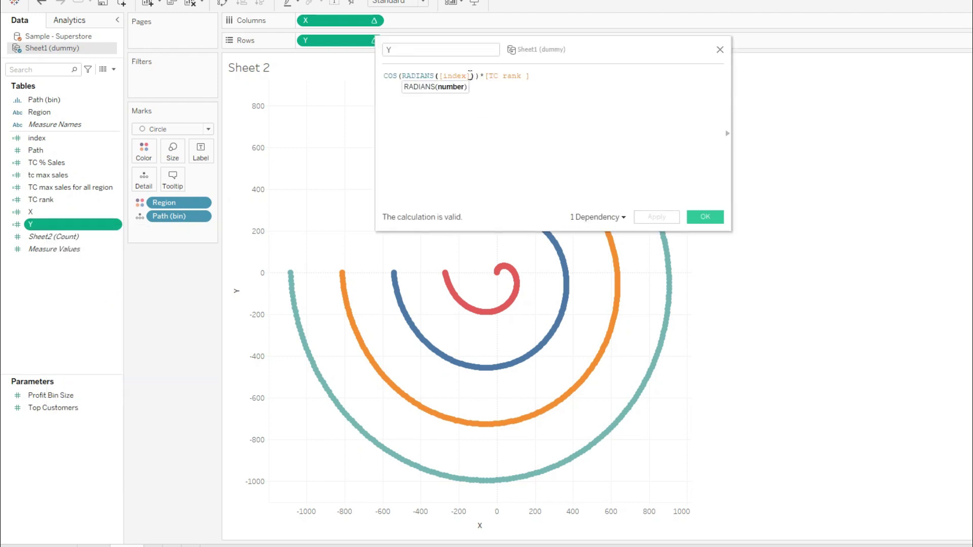
text(*tc)
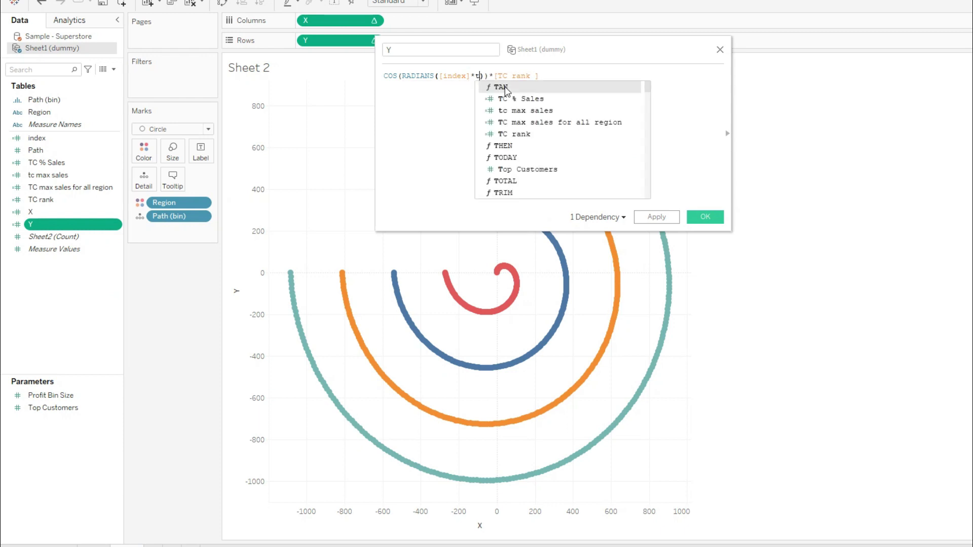
click(543, 88)
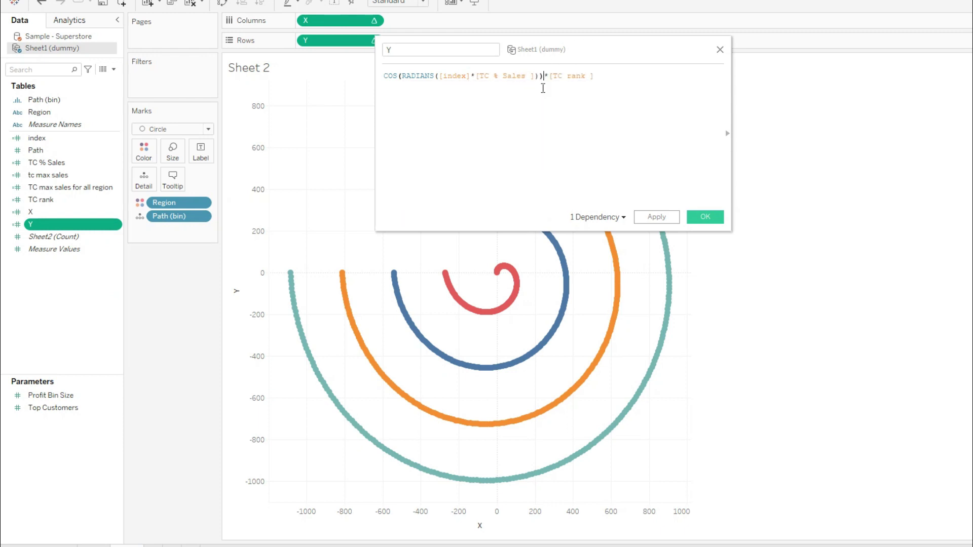
click(654, 218)
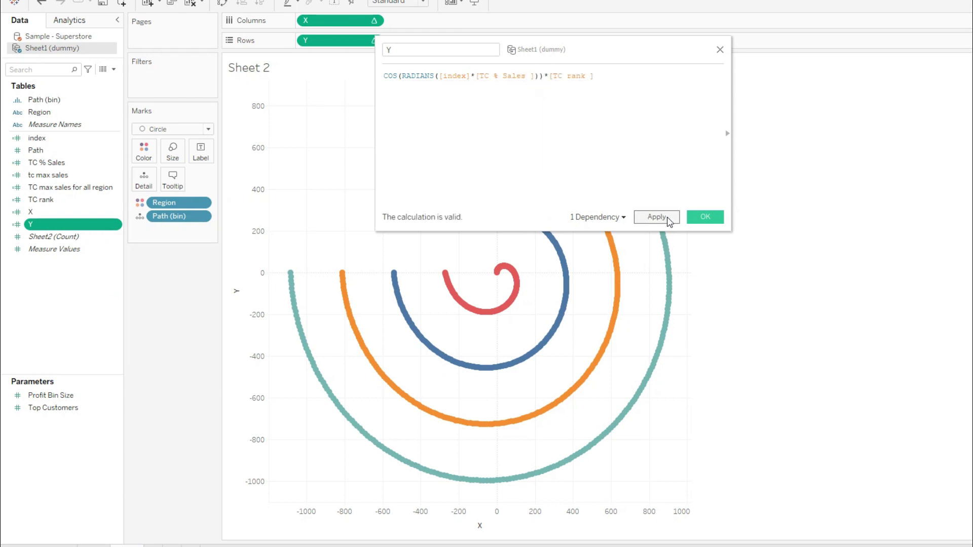
click(705, 217)
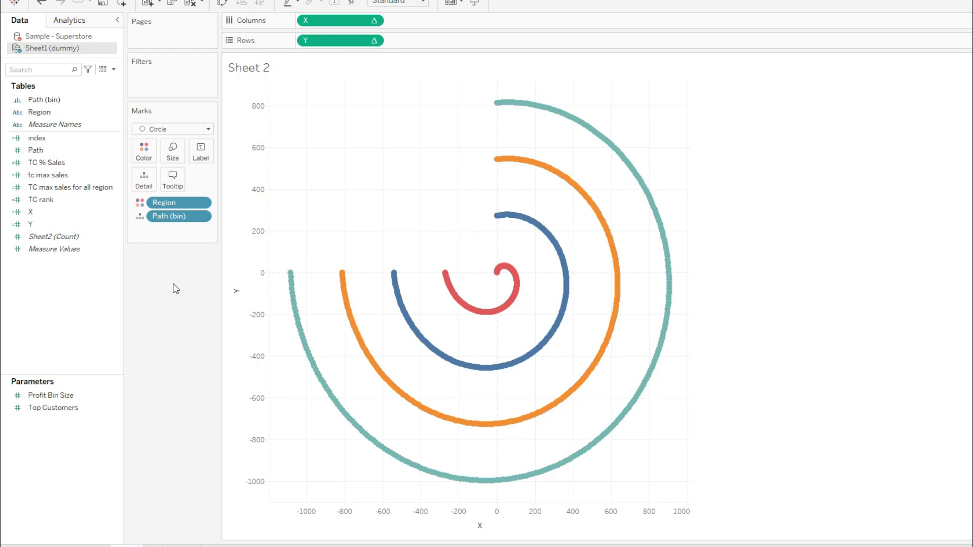
- Set X's nested tc max sales table calculation to compute using the specific dimensions Path (bin) and Region
click(374, 21)
click(358, 177)
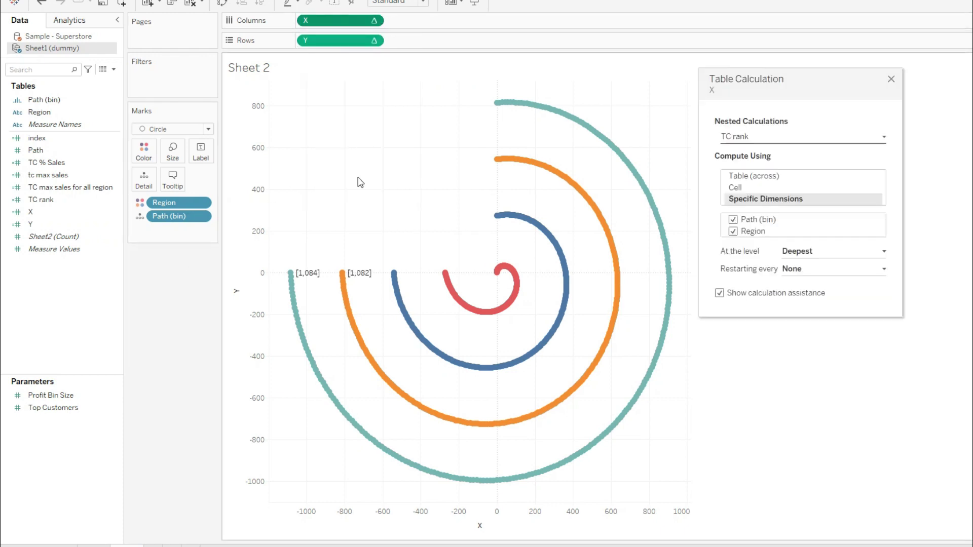
click(810, 144)
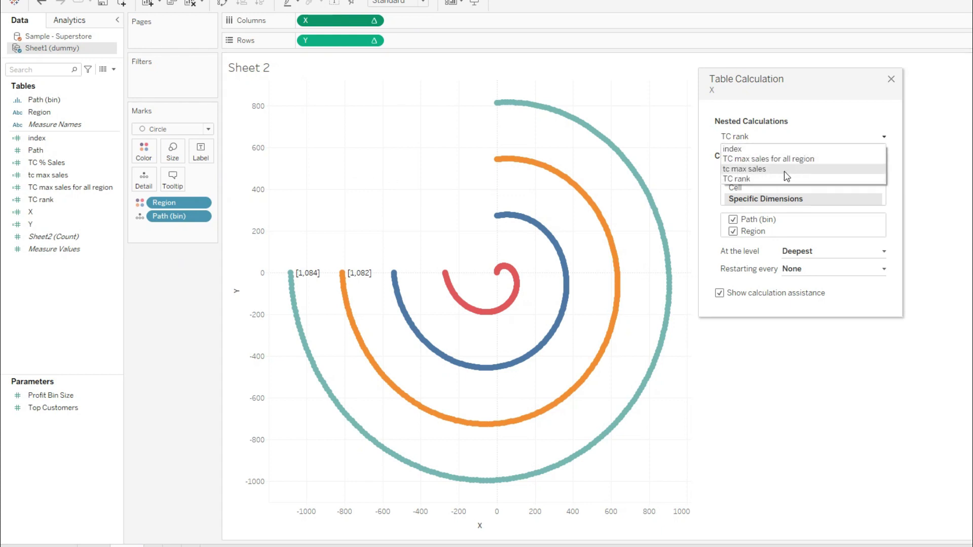
click(758, 169)
click(765, 214)
click(734, 236)
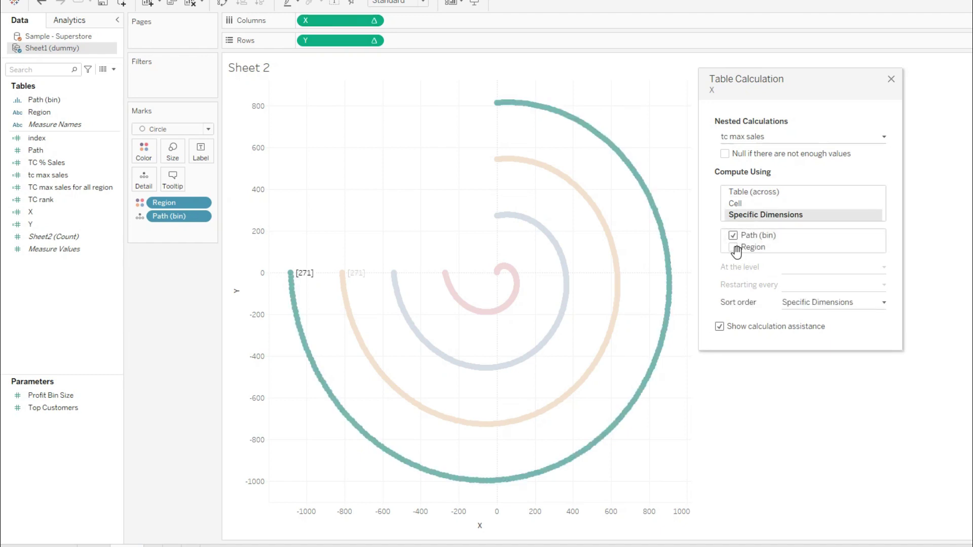
click(734, 247)
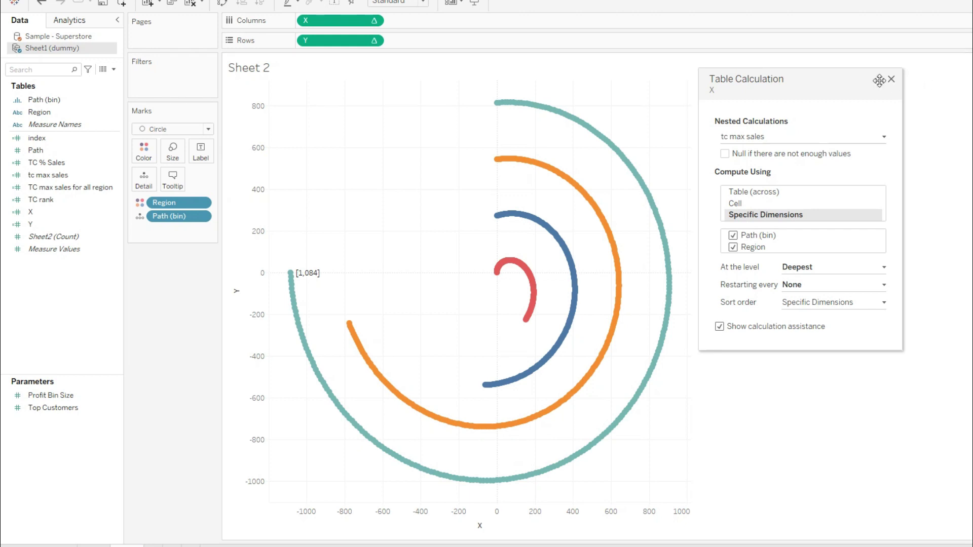
- Set X's nested TC max sales for all region calculation to Specific Dimensions with Path (bin) and Region both unselected, and close the table calculation settings
click(763, 138)
click(766, 159)
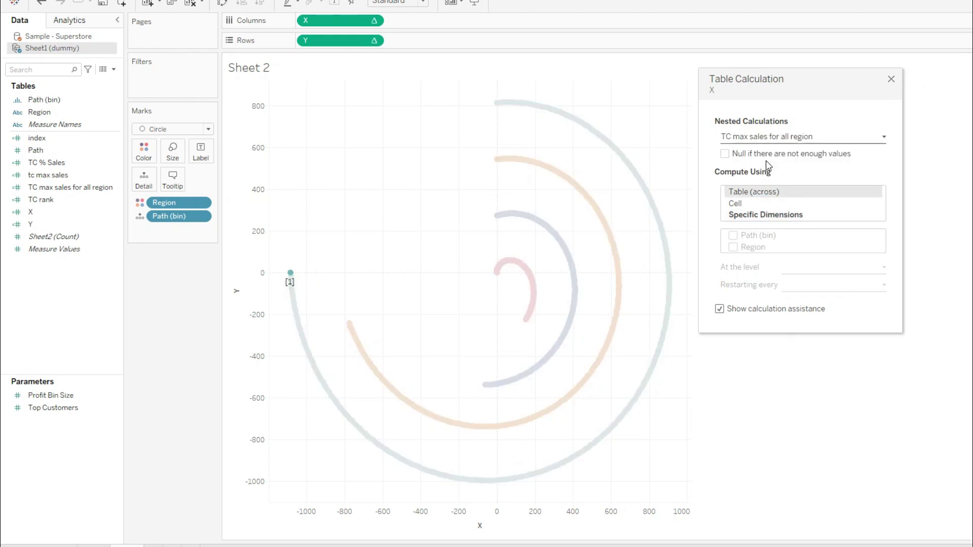
click(745, 215)
click(733, 235)
click(733, 247)
click(733, 247)
click(733, 236)
click(788, 137)
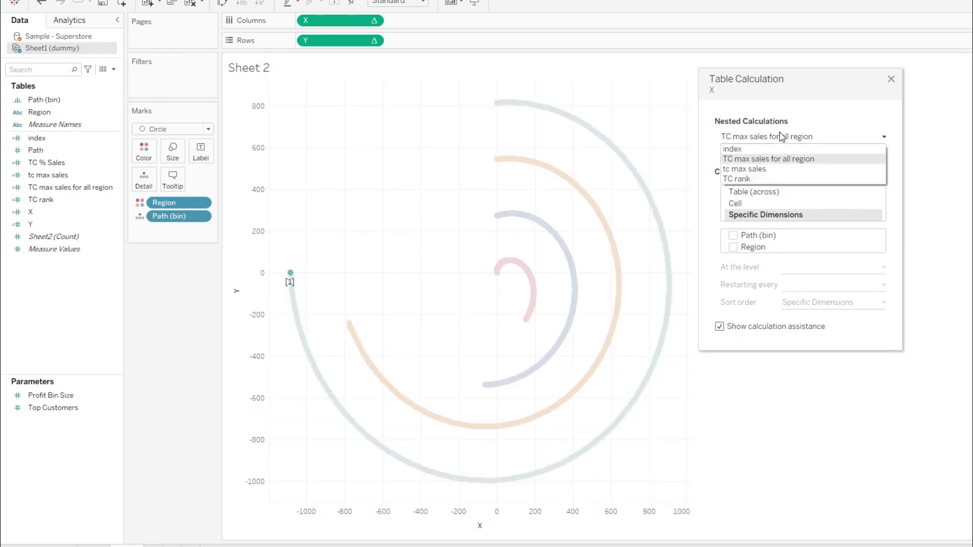
click(745, 171)
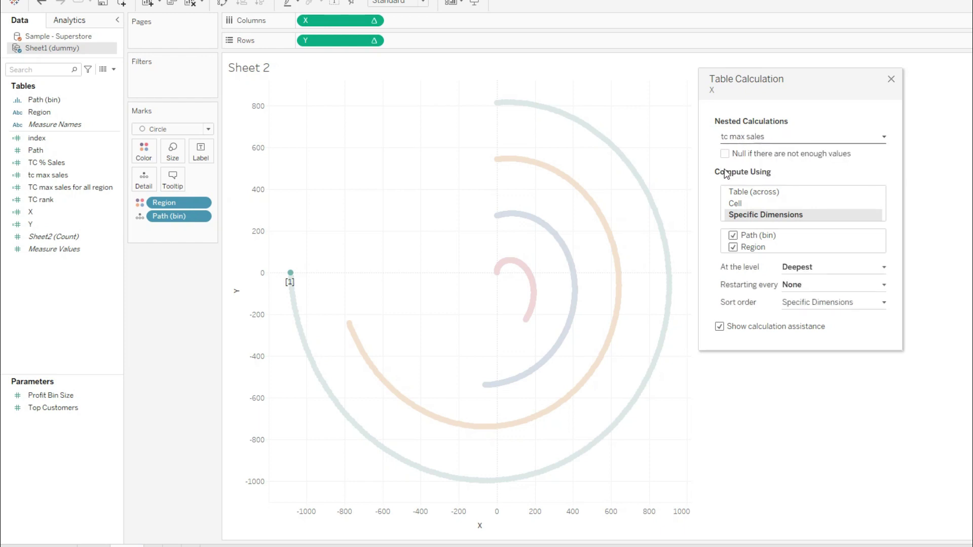
click(891, 80)
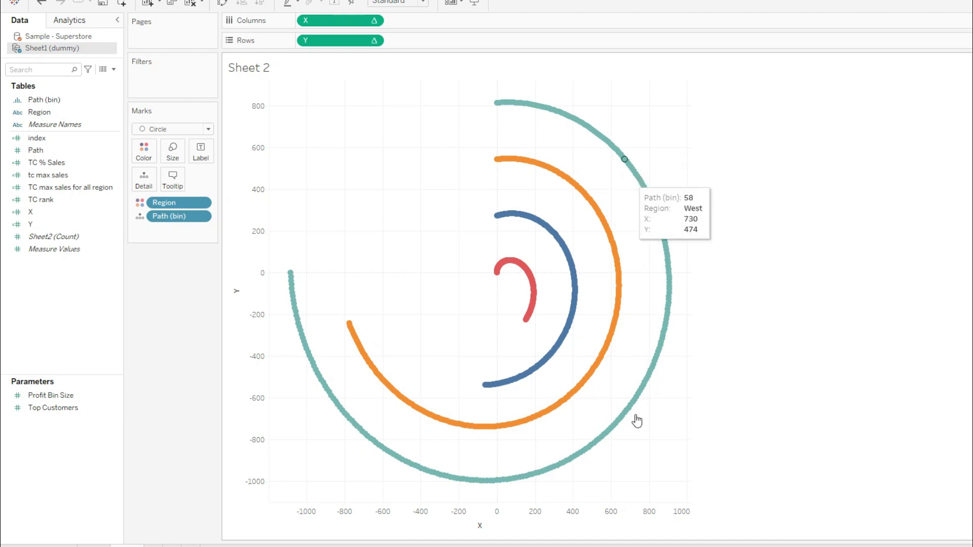
mouse_move(295, 283)
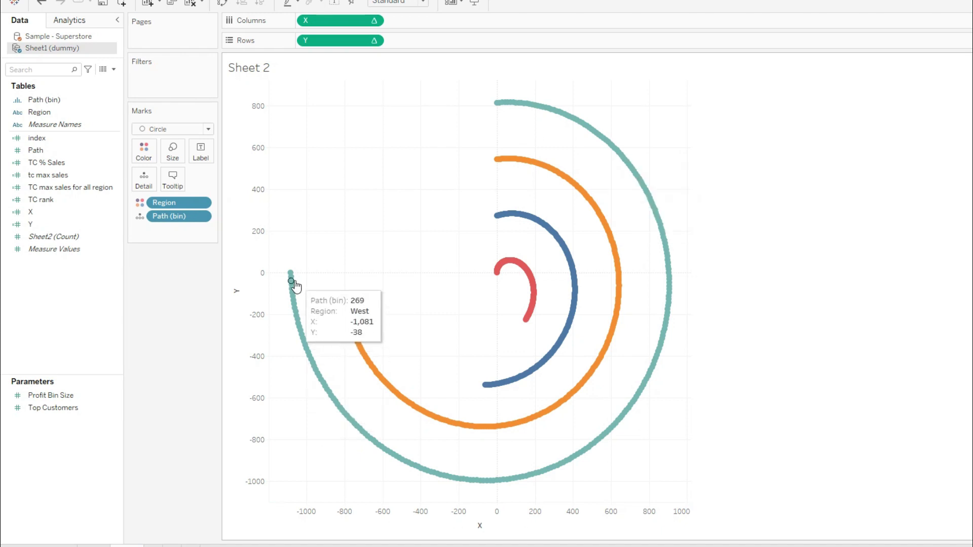
- Change the mark type from circles to Line and use Path (bin) as the path that connects the points
click(165, 130)
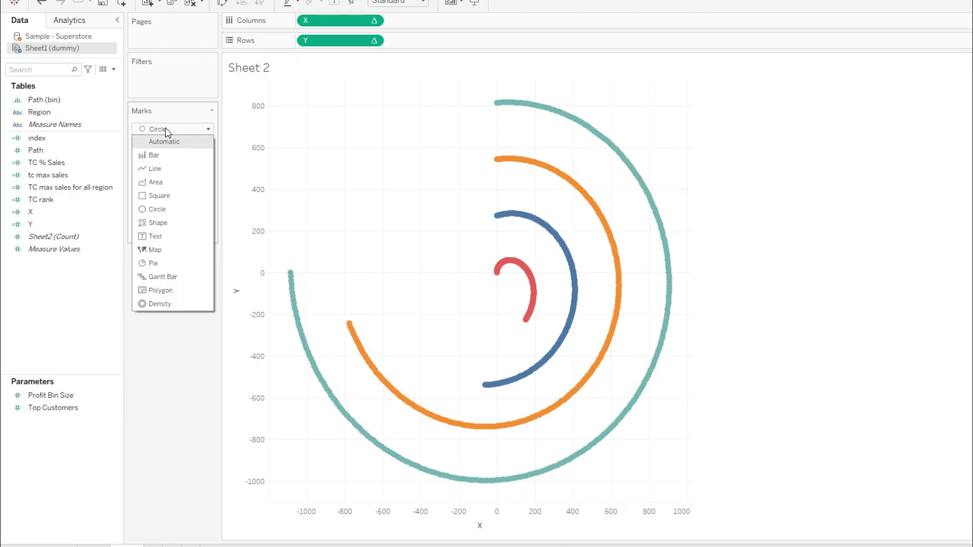
click(172, 168)
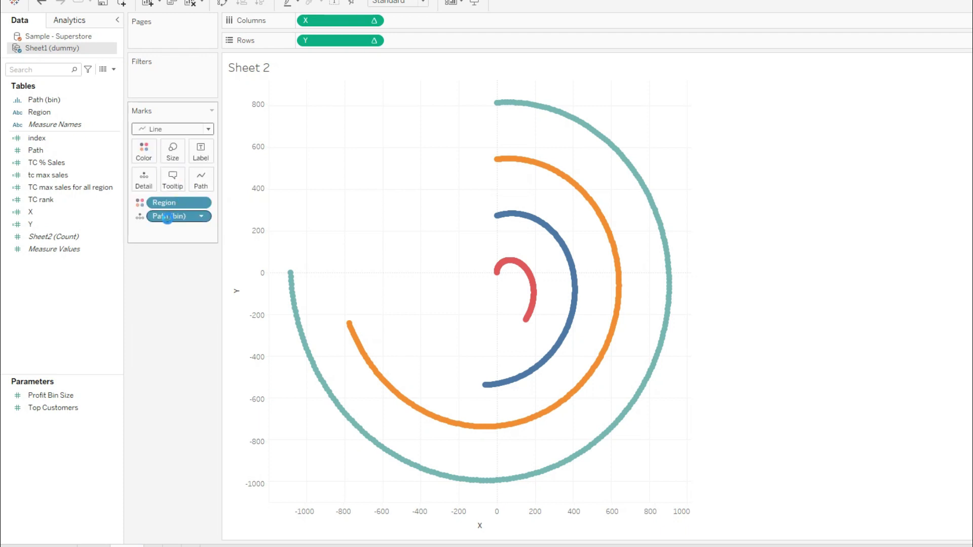
drag(192, 222, 206, 188)
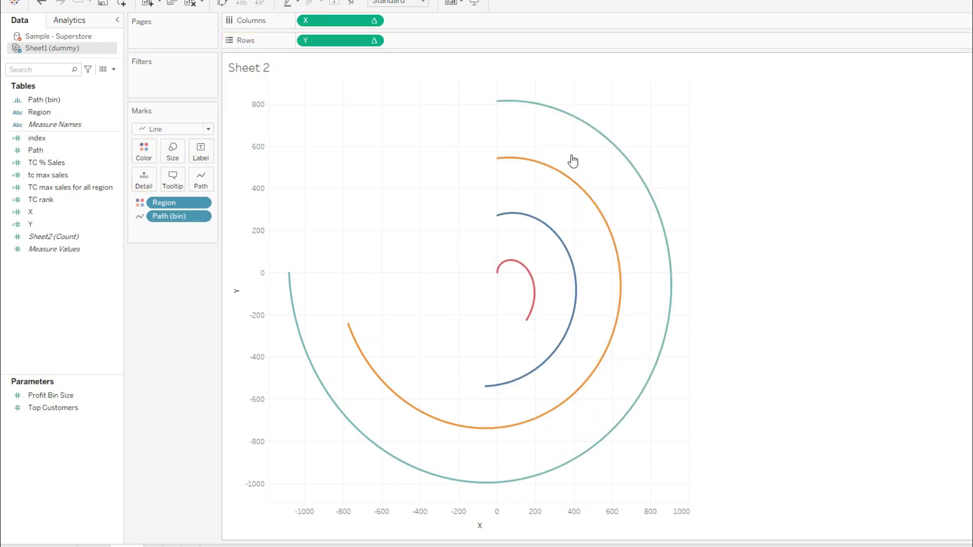
- Increase the line size to its maximum so the arcs become thick bars
click(173, 150)
drag(197, 184, 278, 187)
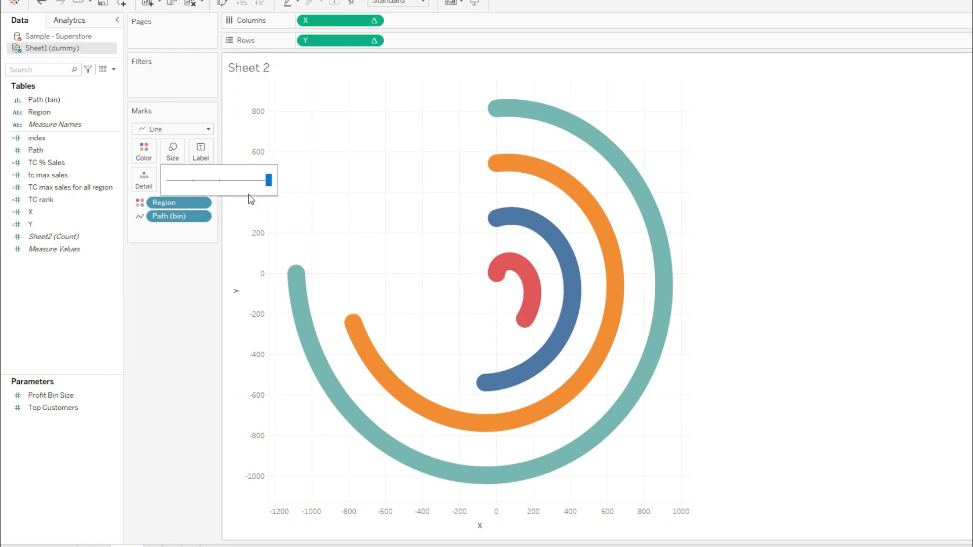
click(154, 334)
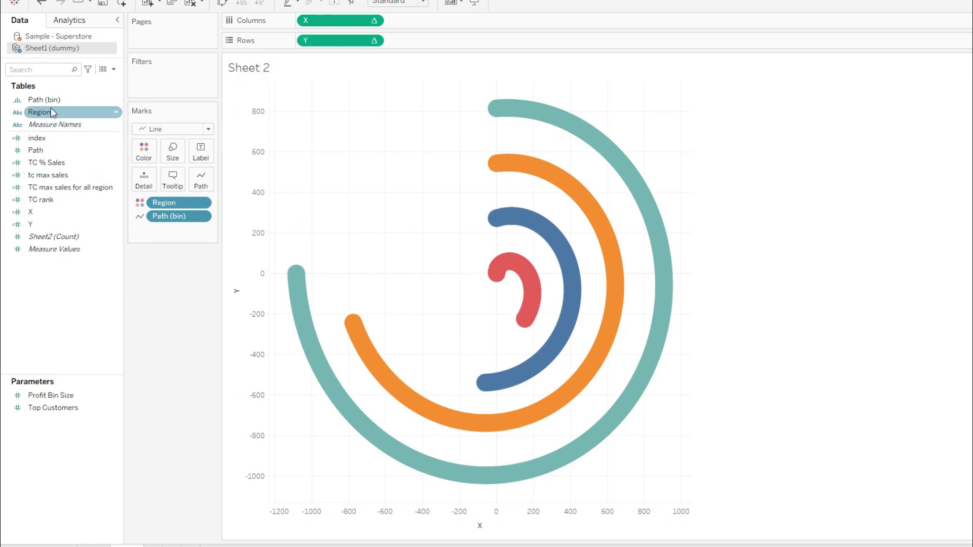
- Label the arcs with Region at the start of each line only, allowing the labels to overlap other marks
drag(47, 111, 200, 146)
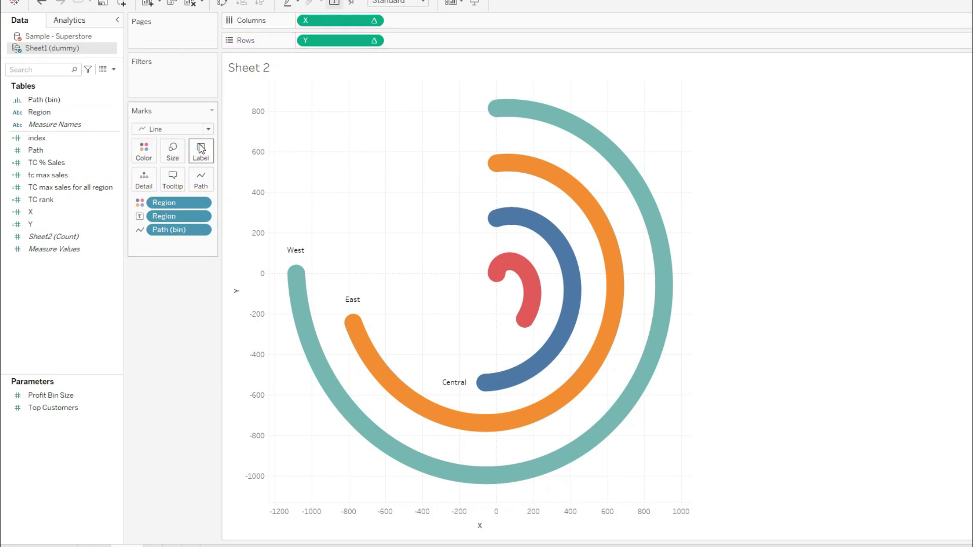
click(201, 149)
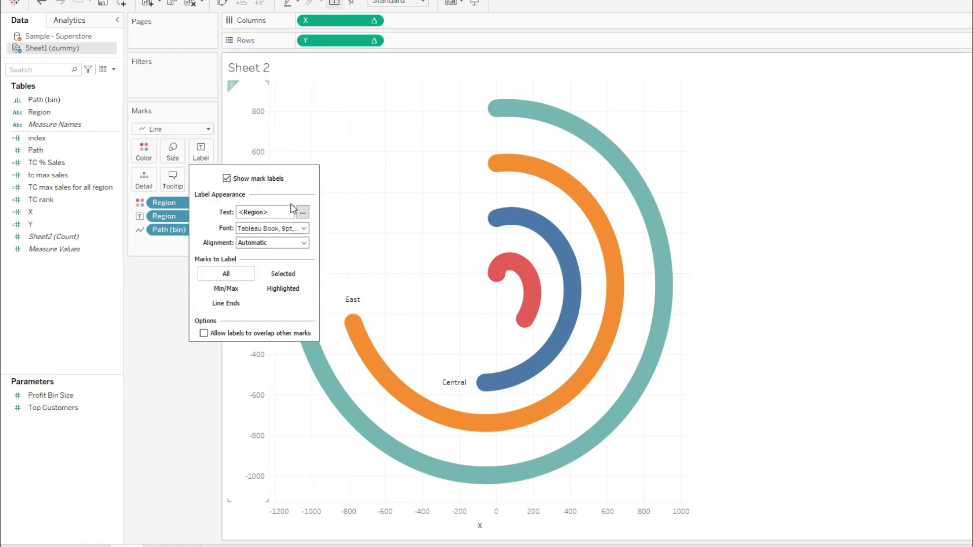
click(226, 306)
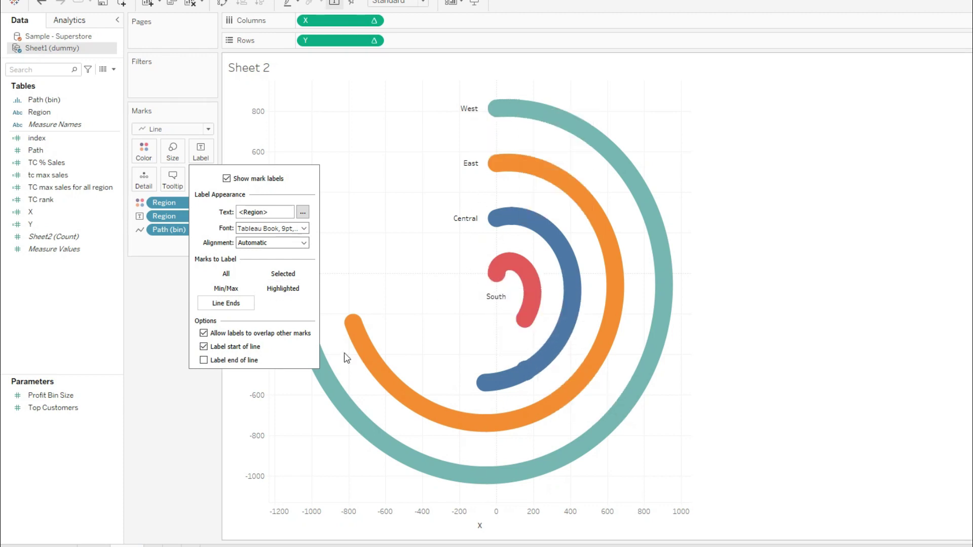
- Format the Region label text as bold at size 15 and apply it
click(302, 211)
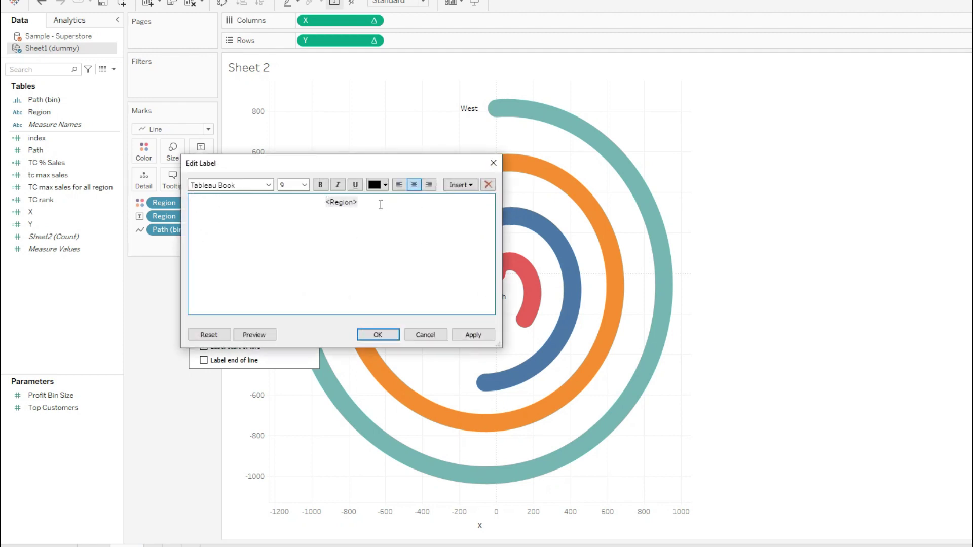
drag(381, 204, 308, 203)
click(320, 185)
click(304, 185)
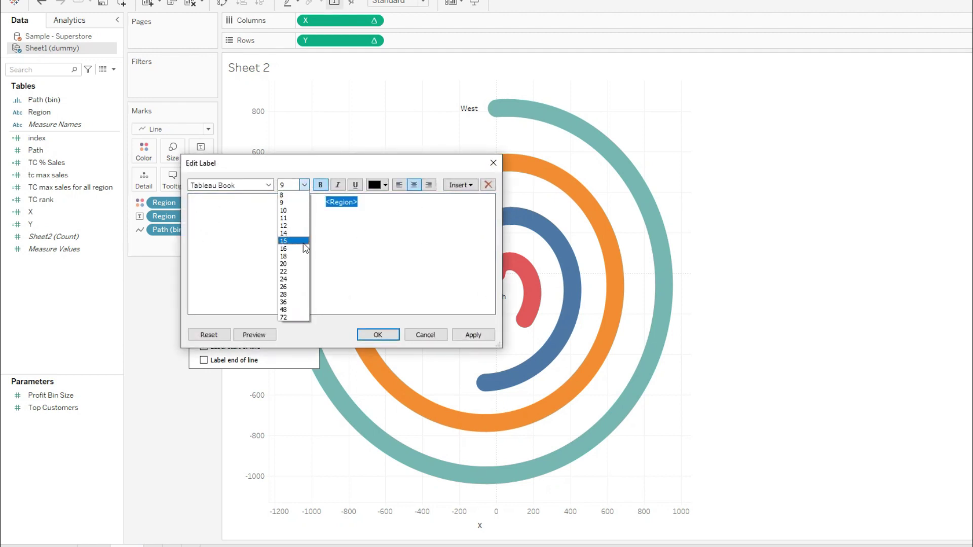
click(303, 241)
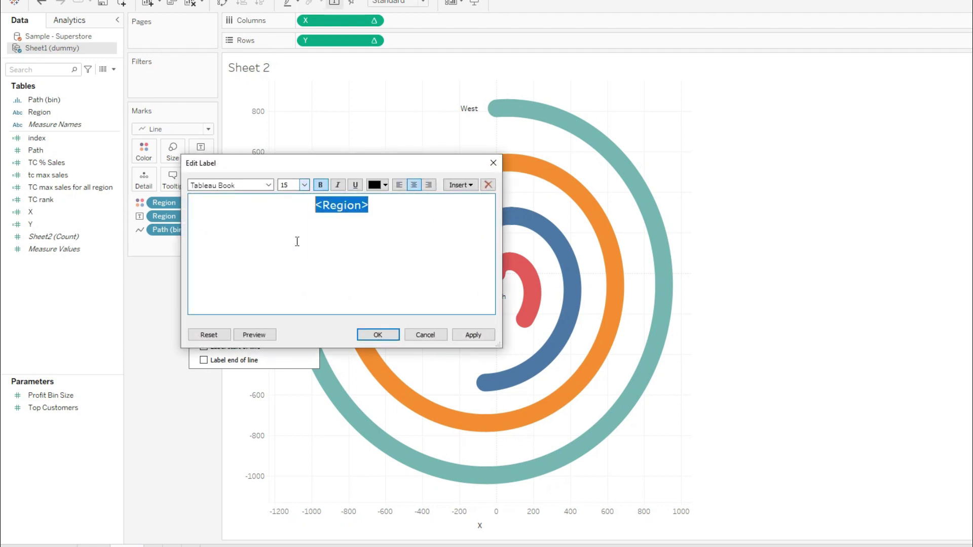
click(469, 335)
click(377, 335)
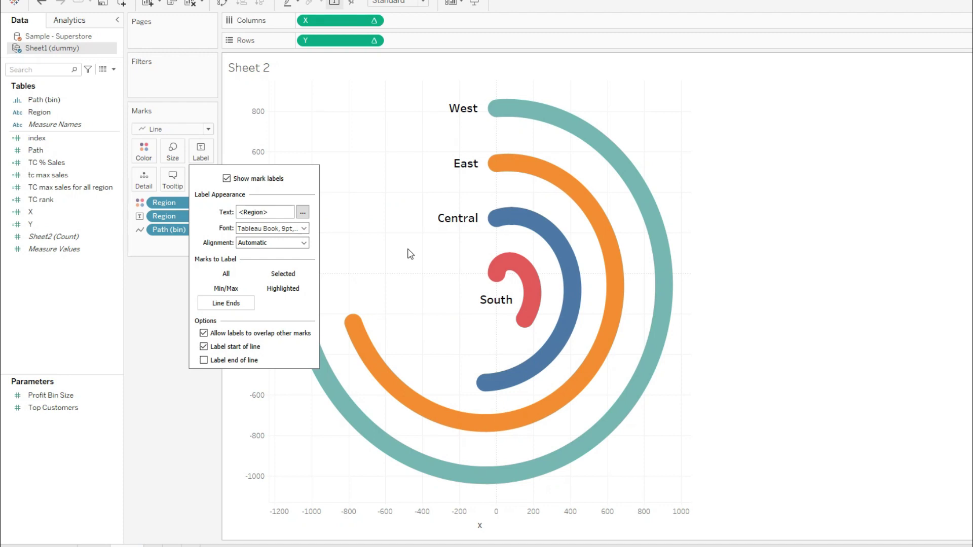
- Align the arc labels horizontally left and vertically middle
click(249, 244)
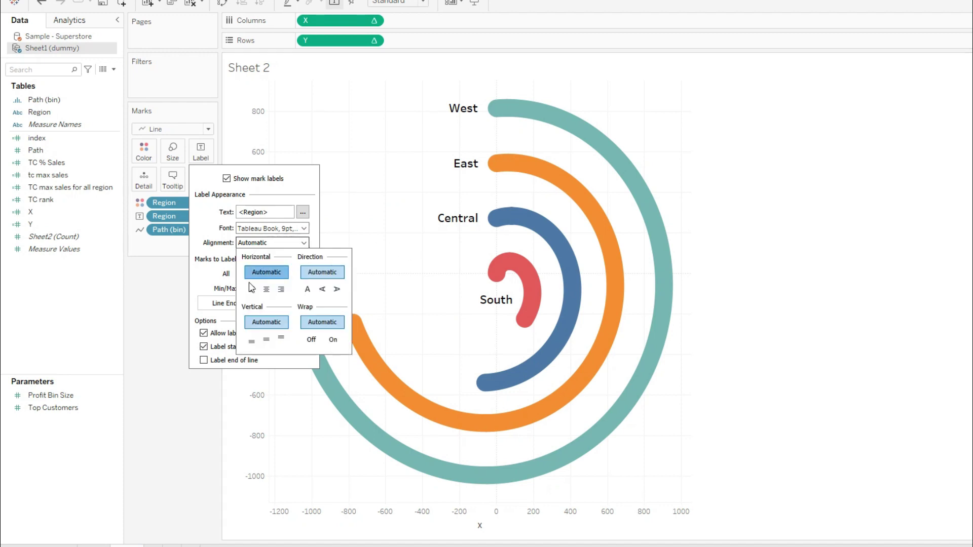
click(251, 290)
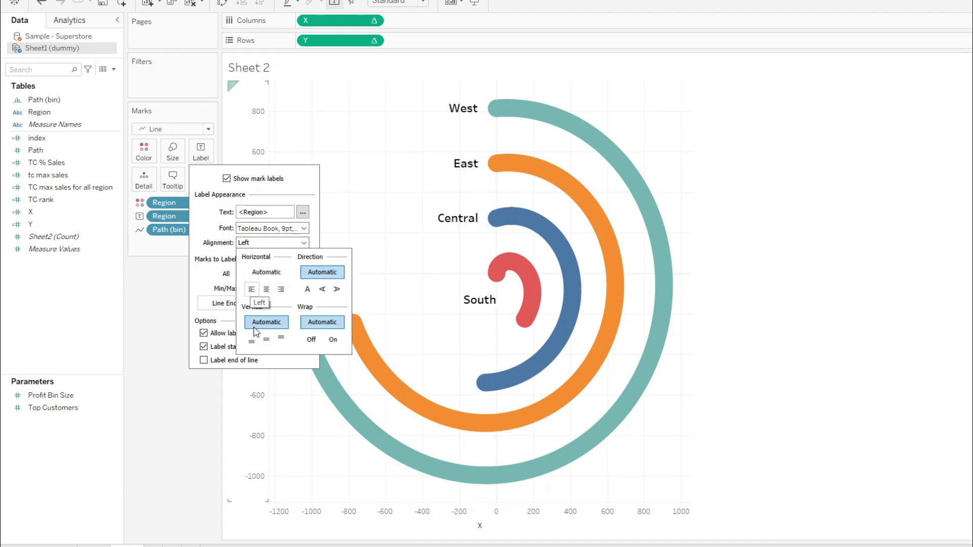
click(251, 342)
click(267, 341)
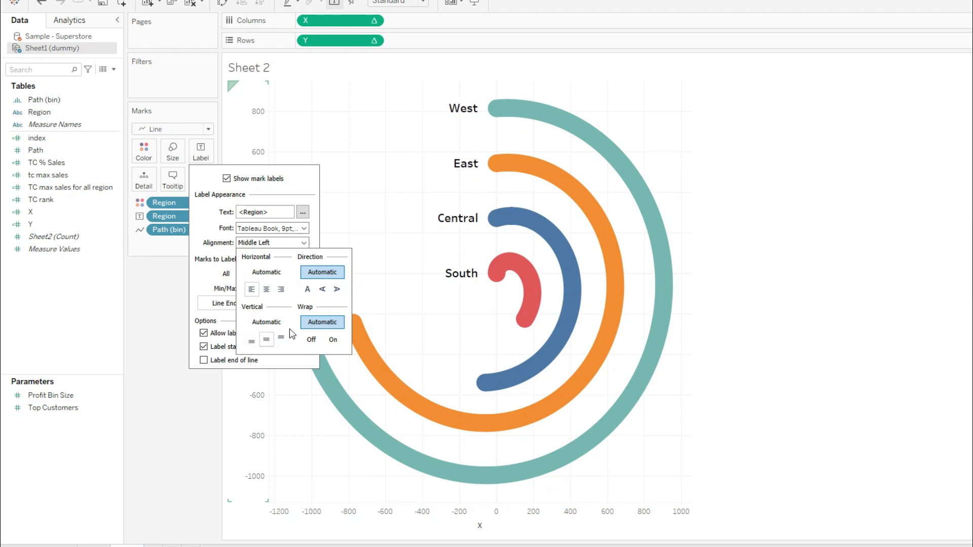
- Try center and right horizontal alignment for the arc labels, and return them to left
click(266, 290)
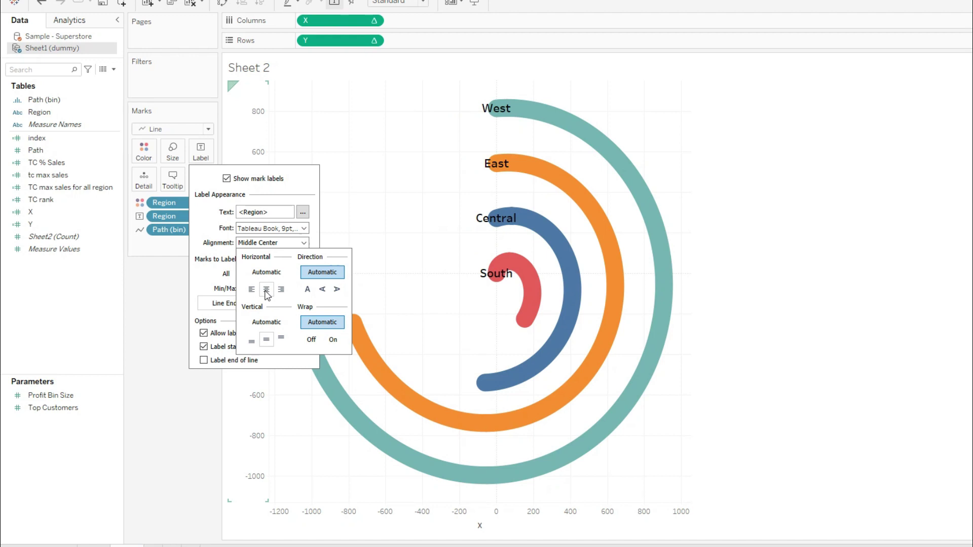
click(252, 290)
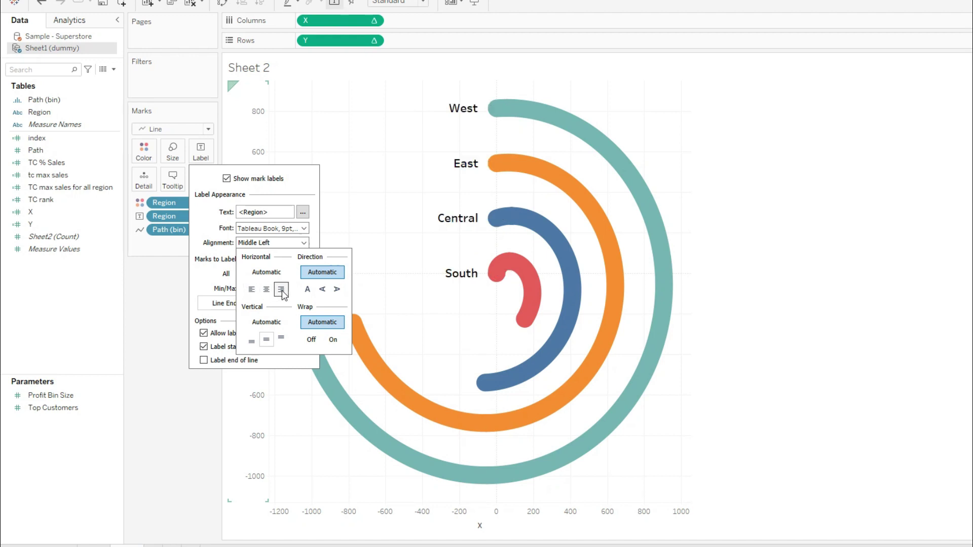
click(281, 291)
click(267, 290)
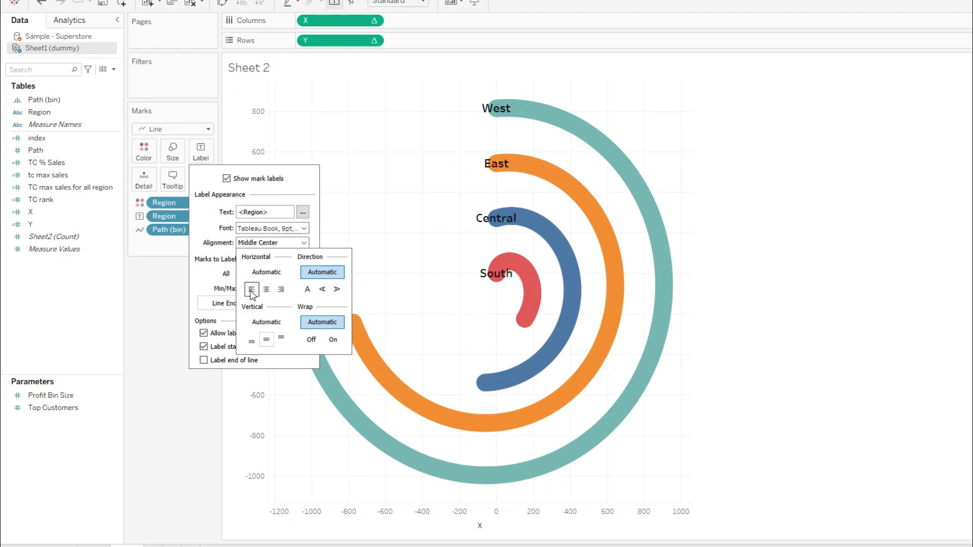
click(252, 291)
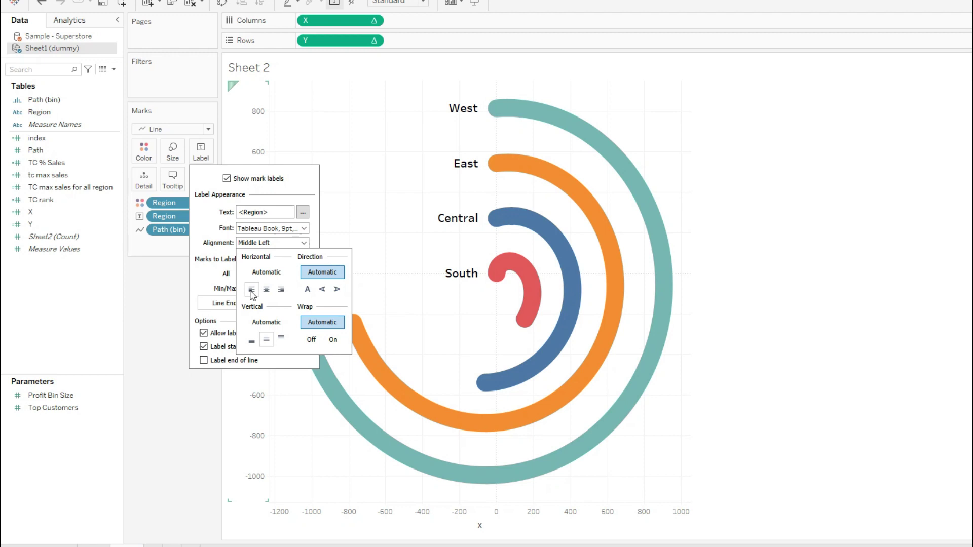
click(317, 239)
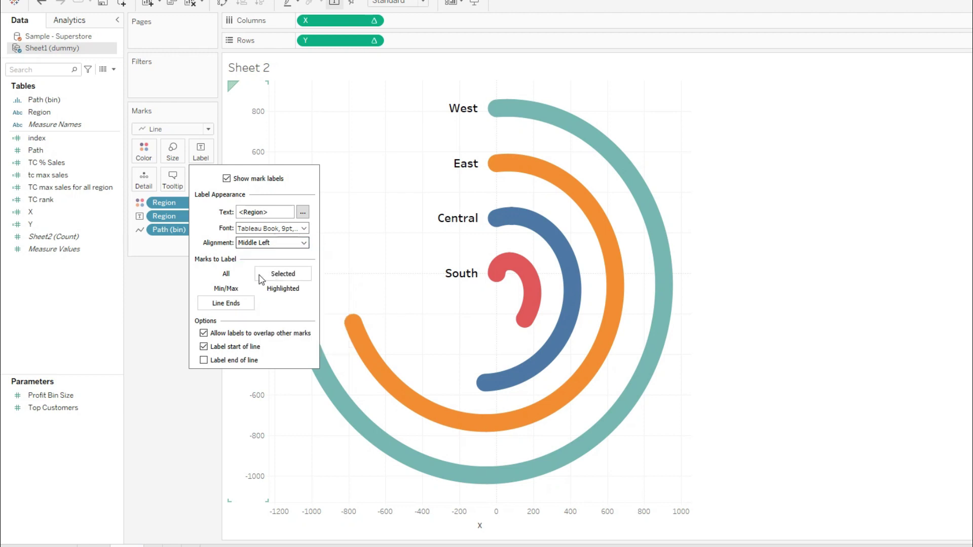
- Switch the start-of-line and label-overlap options off and back on, and close the label settings
click(204, 347)
click(204, 347)
click(204, 334)
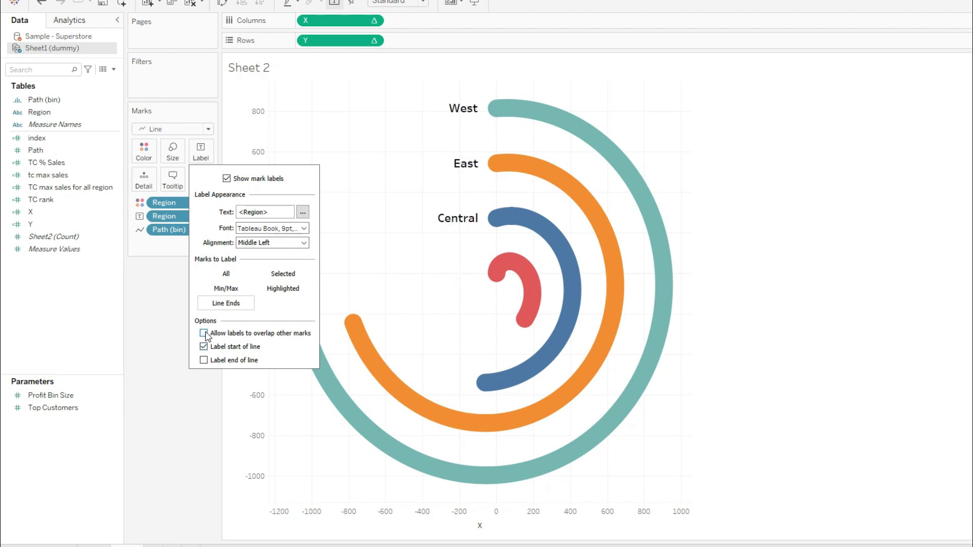
click(204, 334)
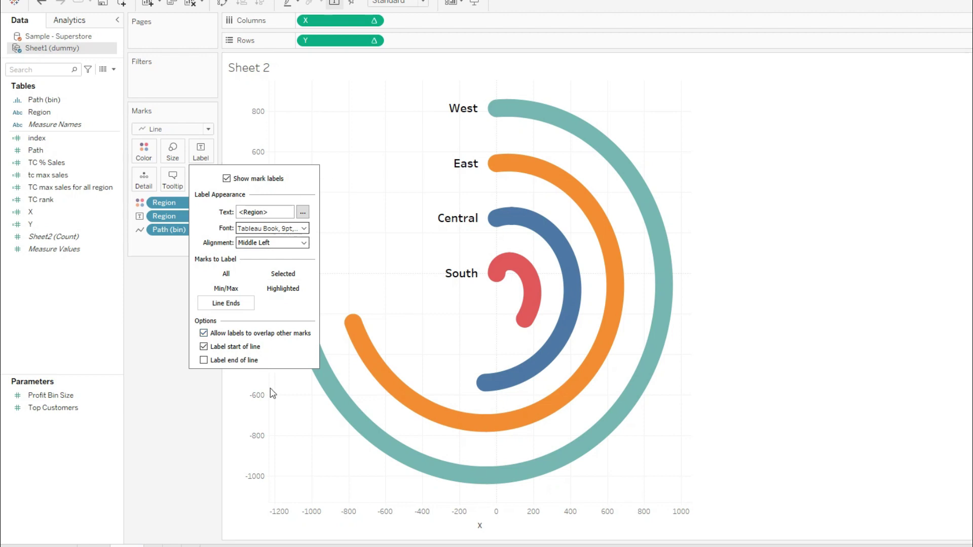
click(216, 406)
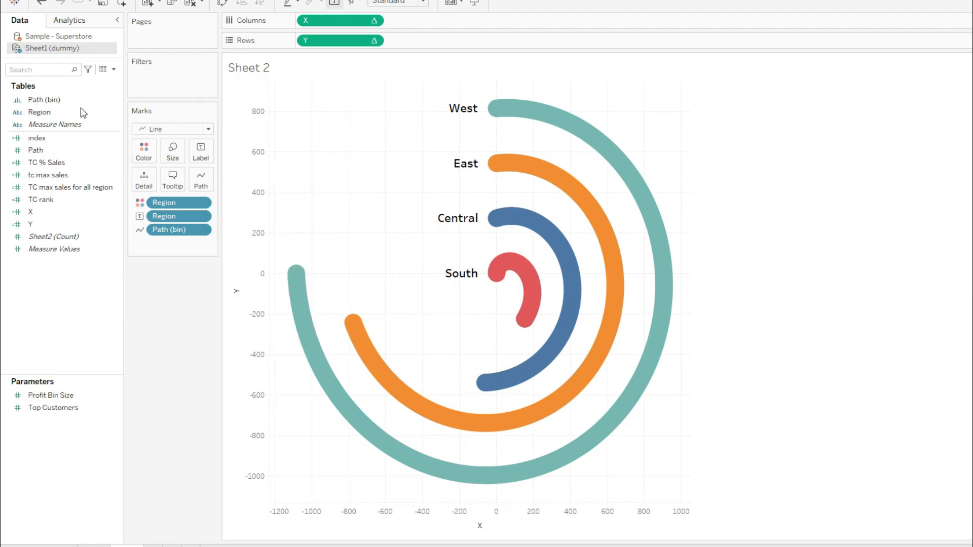
- Try labelling the arcs with TC % Sales as a percentage with 0 decimal places, and remove that label again
drag(71, 161, 202, 151)
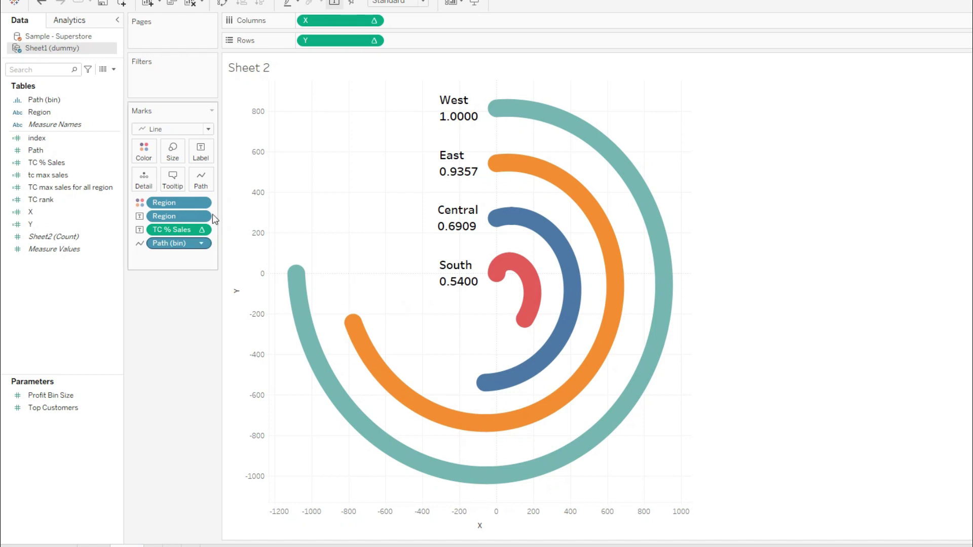
click(201, 230)
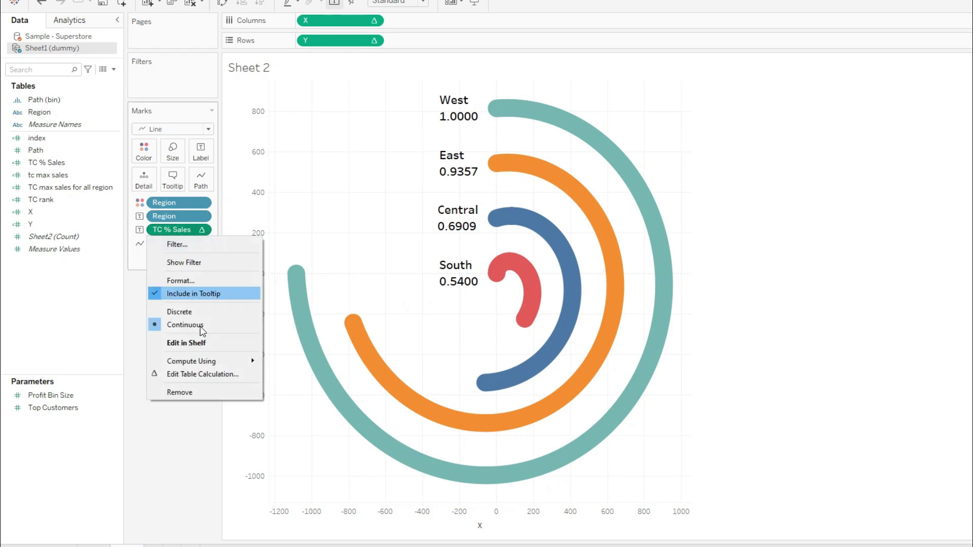
click(188, 283)
click(89, 132)
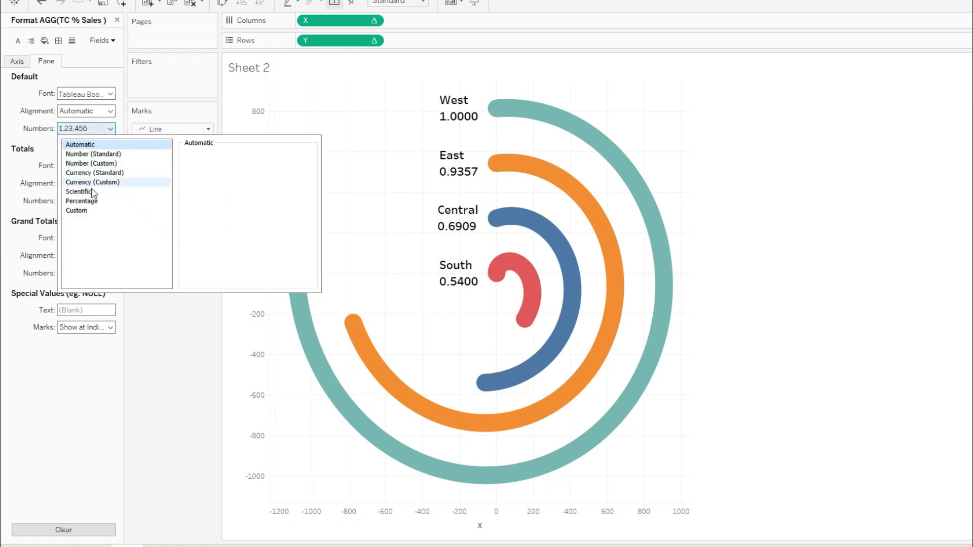
click(92, 203)
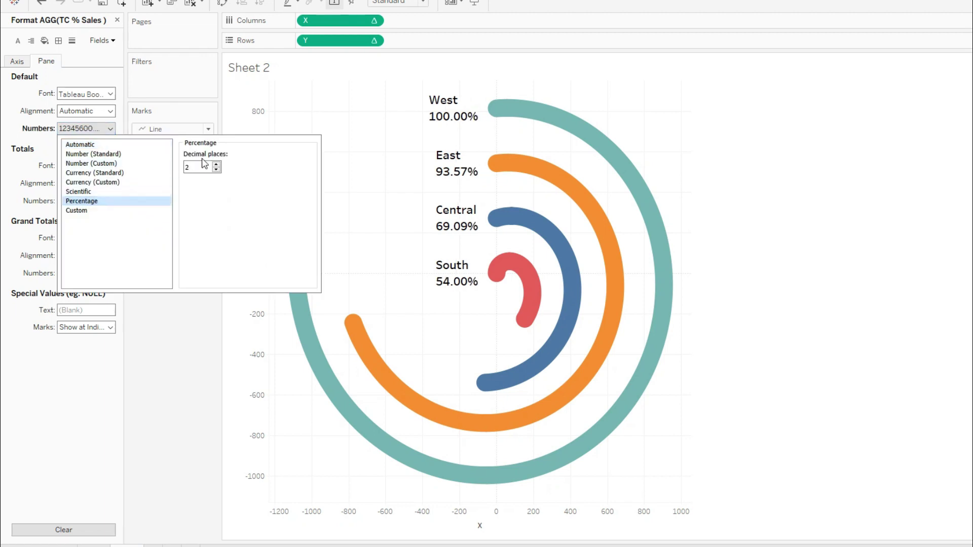
click(217, 170)
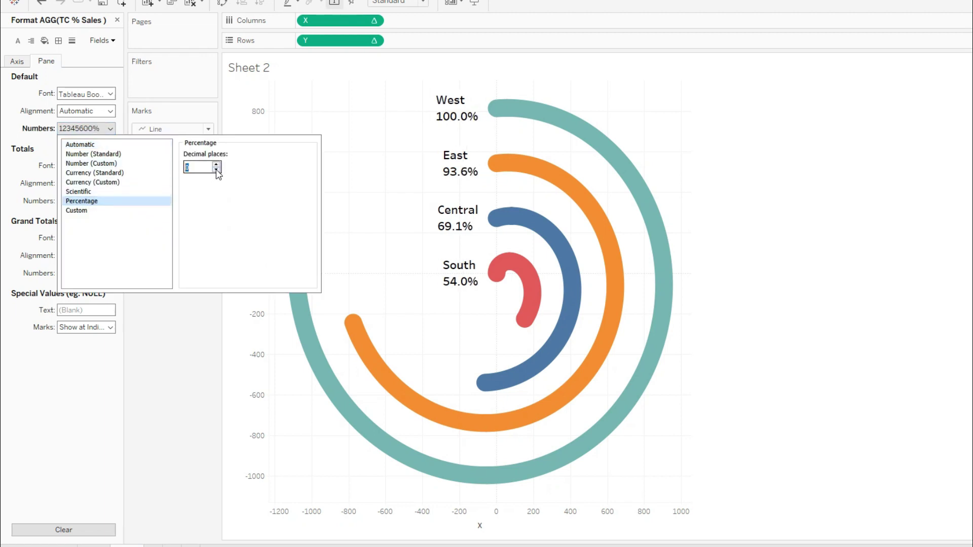
click(216, 171)
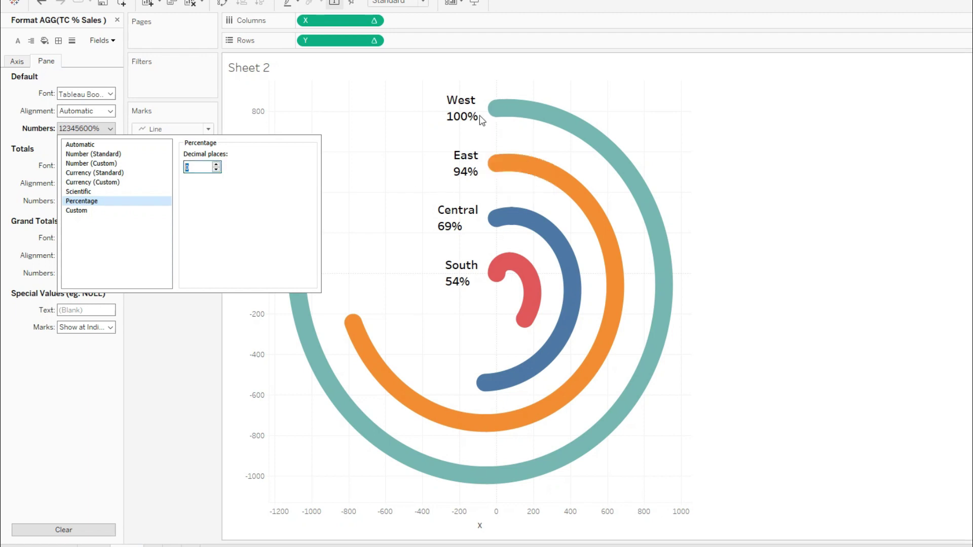
click(181, 359)
drag(177, 256, 122, 322)
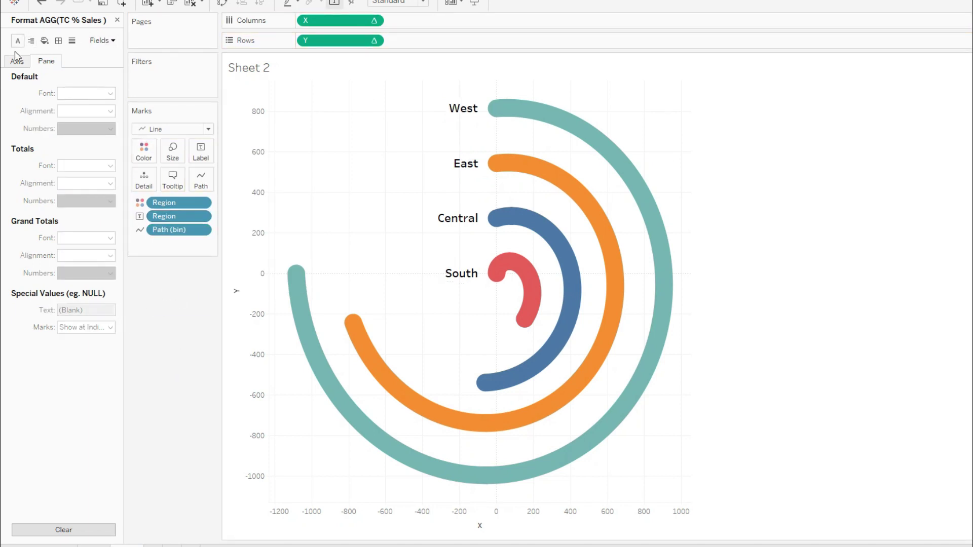
click(117, 20)
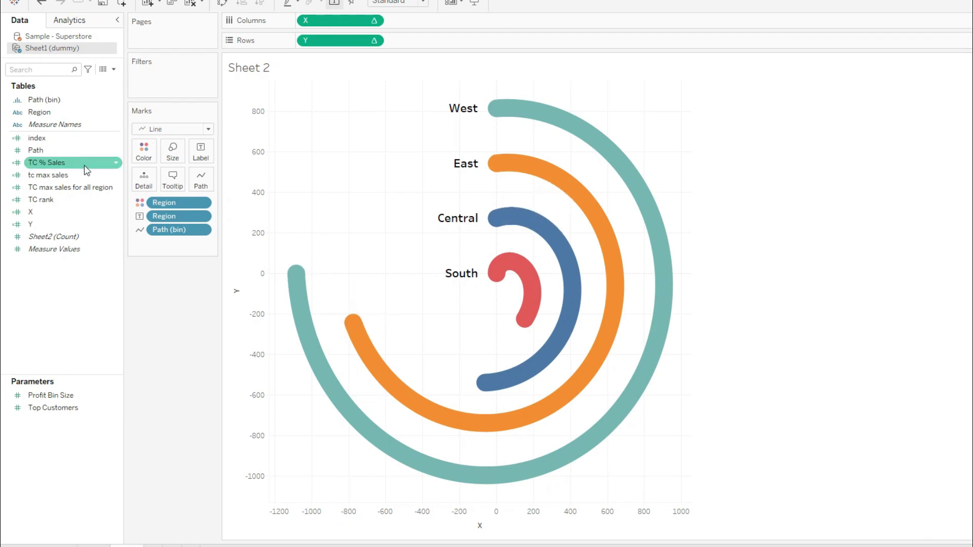
- Add Sales from the Sample - Superstore data source to the arc labels
click(62, 37)
drag(32, 432, 204, 151)
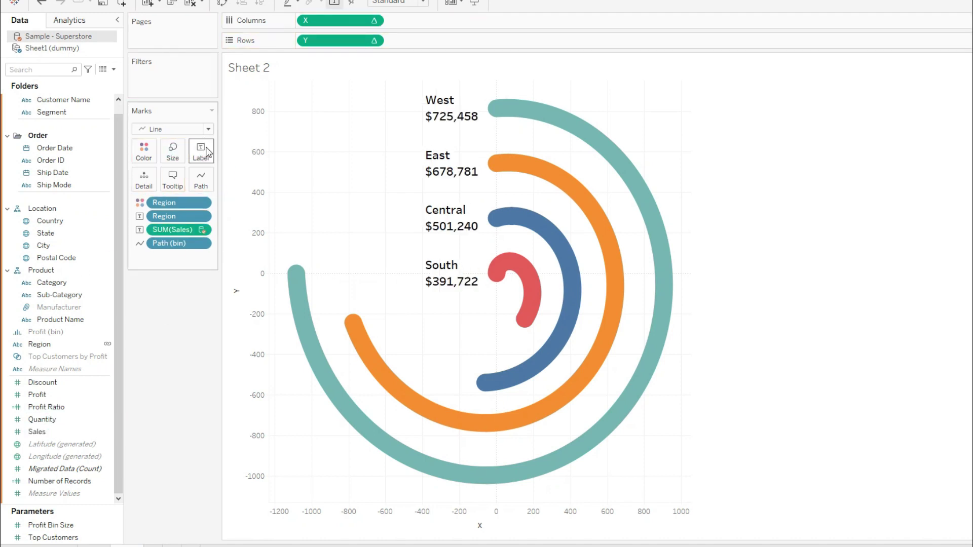